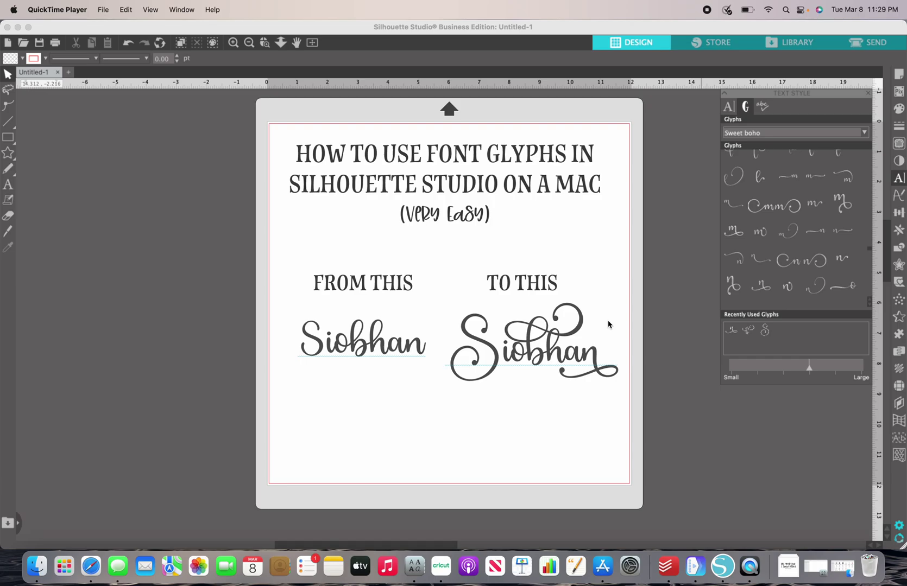
# Nudge the plain 'Siobhan' text slightly up and left, under FROM THIS.
pyautogui.scroll(-1, 674, 320)
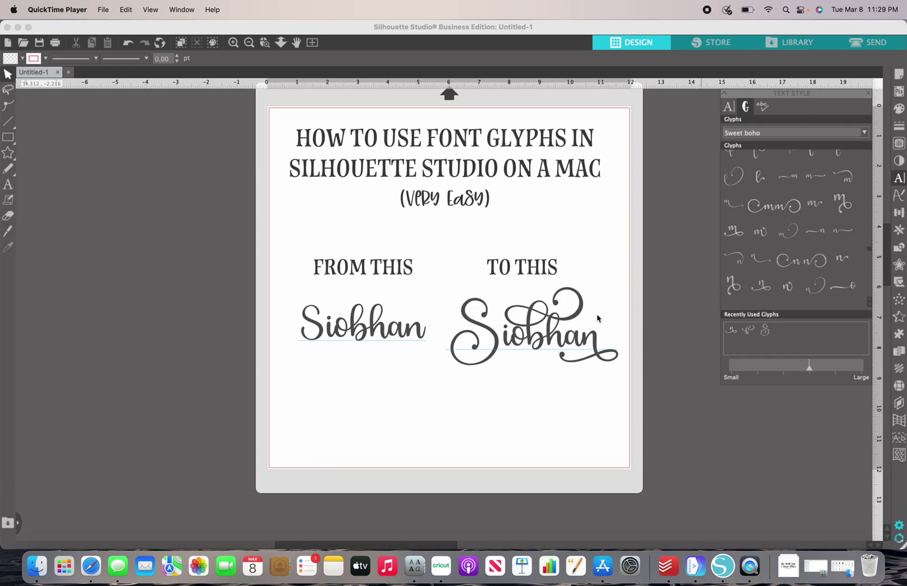
pyautogui.moveTo(398, 334); pyautogui.dragTo(393, 330)
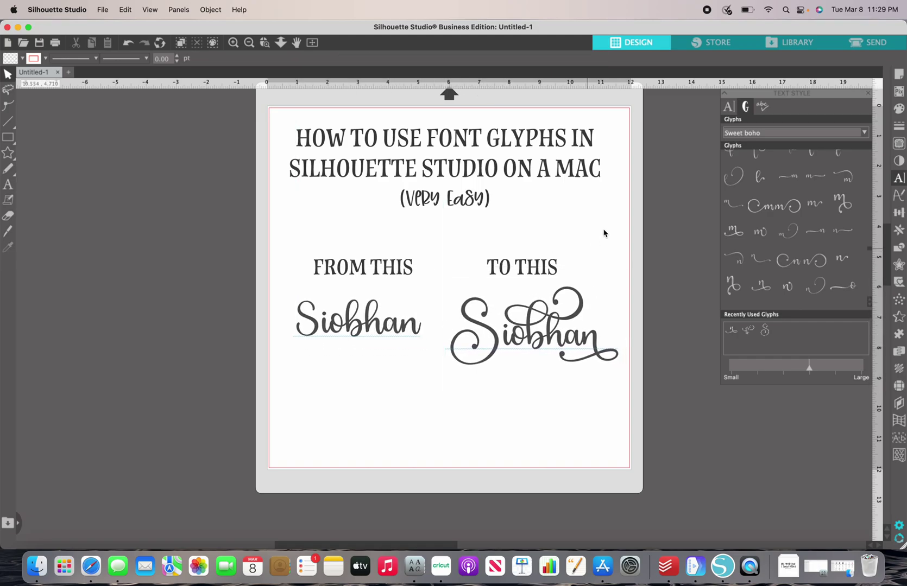
# Switch to the Text tool, reopen the Text Style panel, and show the Sweet boho Glyphs tab.
pyautogui.click(7, 184)
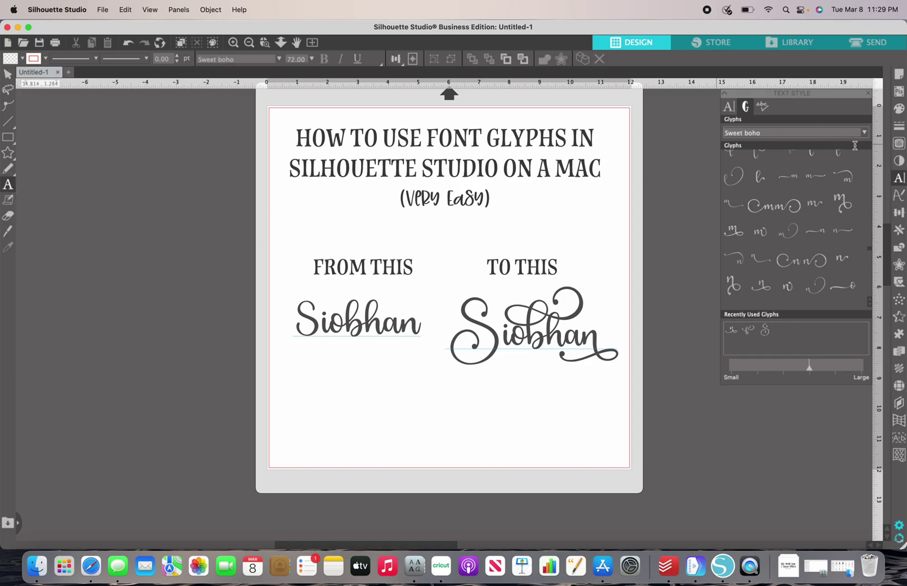
pyautogui.click(903, 181)
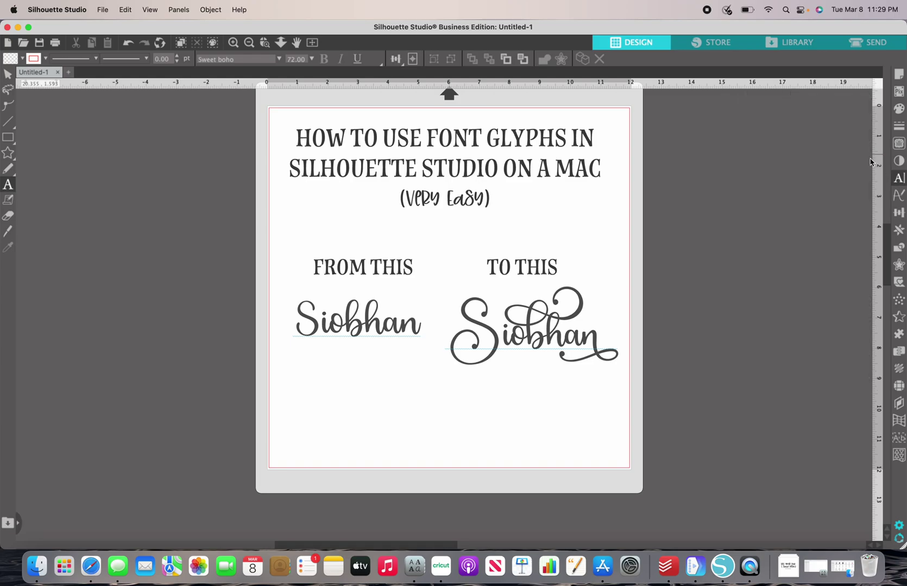
pyautogui.click(899, 178)
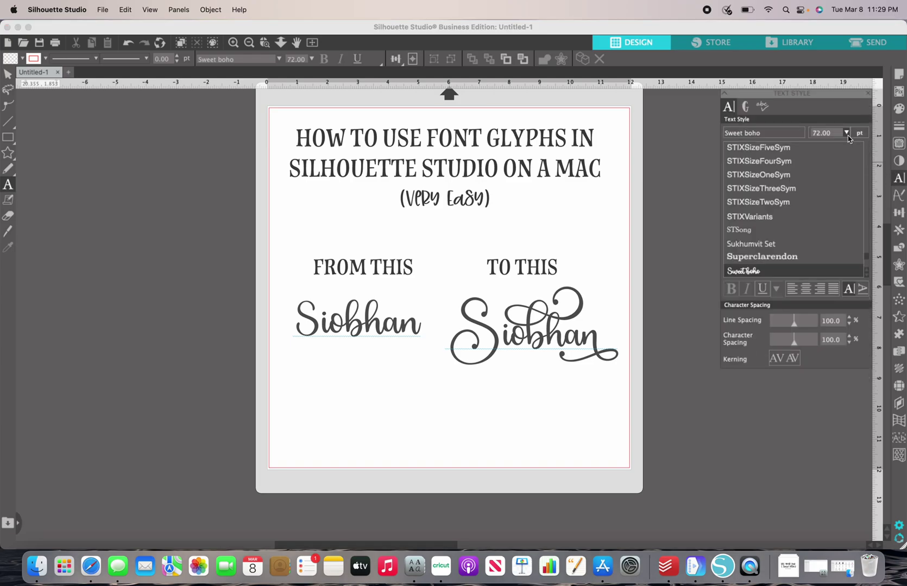
pyautogui.click(747, 111)
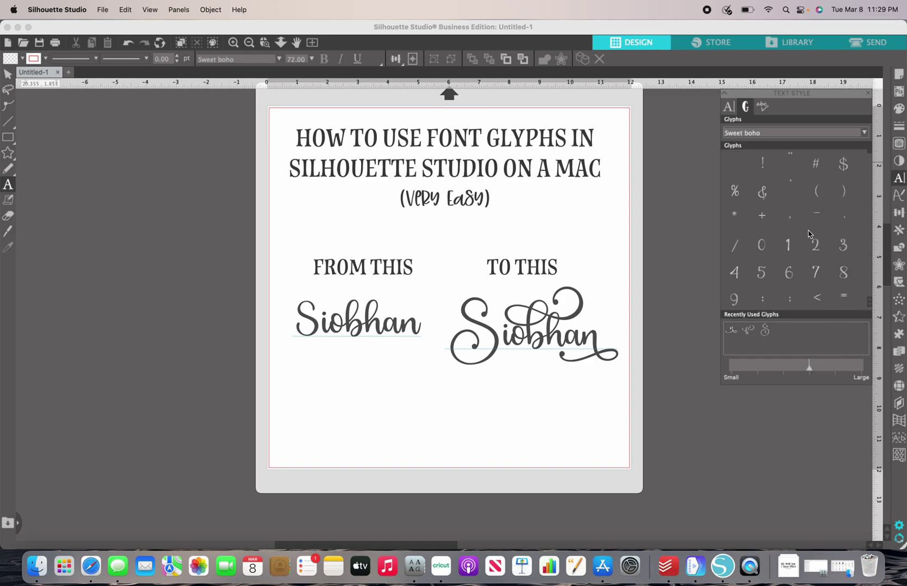
# Scroll the Sweet boho glyph grid down to the decorative swash capitals, including the swash S.
pyautogui.moveTo(809, 233)
pyautogui.scroll(-10, 809, 233)
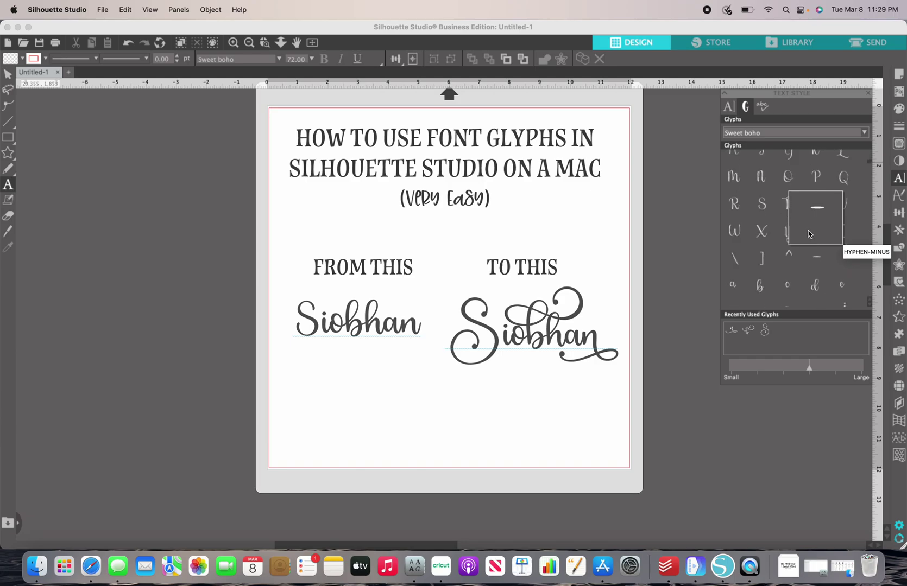
pyautogui.scroll(-1, 809, 233)
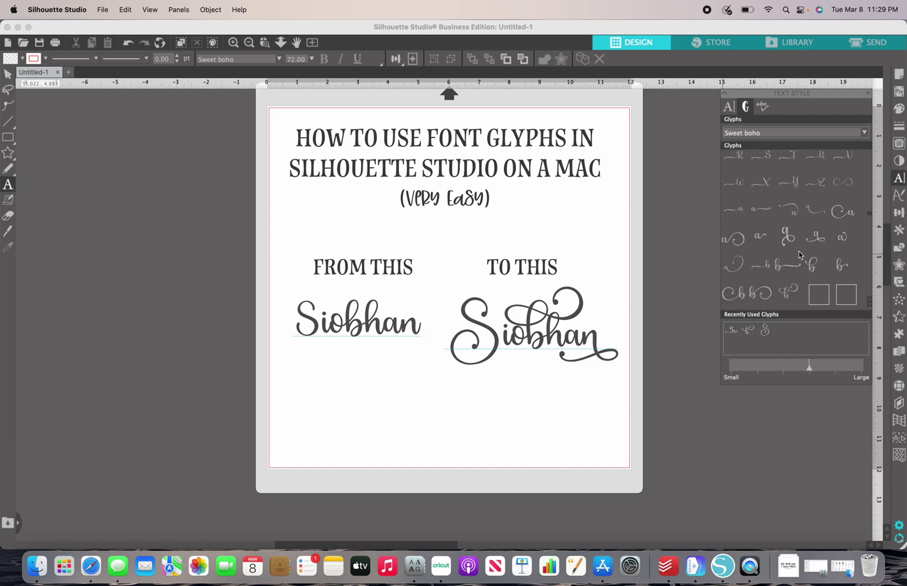
pyautogui.scroll(-2, 785, 255)
pyautogui.moveTo(799, 254)
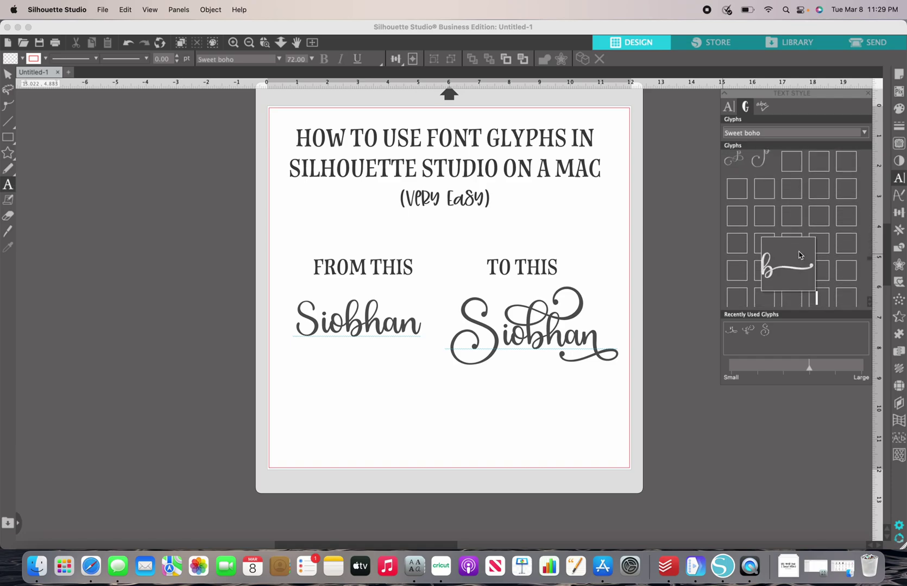
pyautogui.scroll(1, 804, 261)
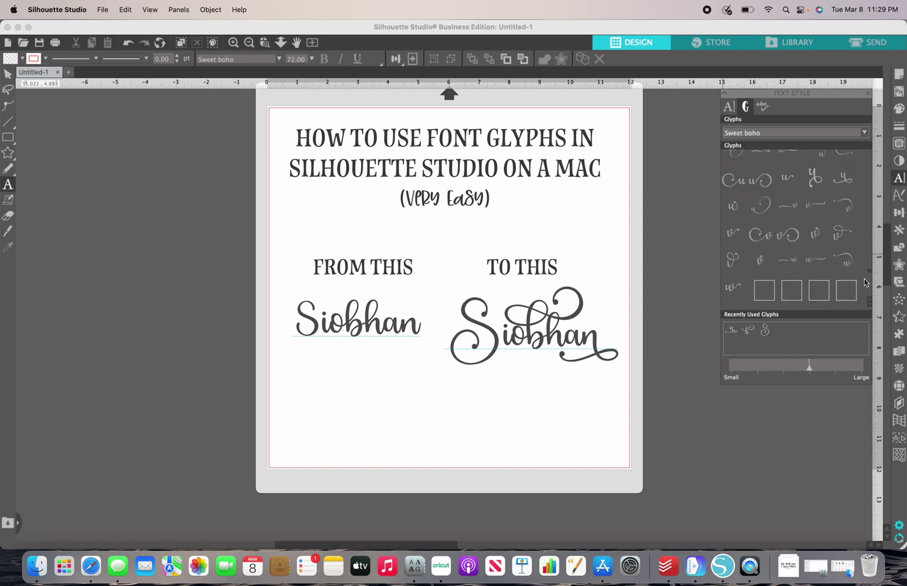
pyautogui.scroll(-1, 815, 288)
pyautogui.moveTo(792, 306)
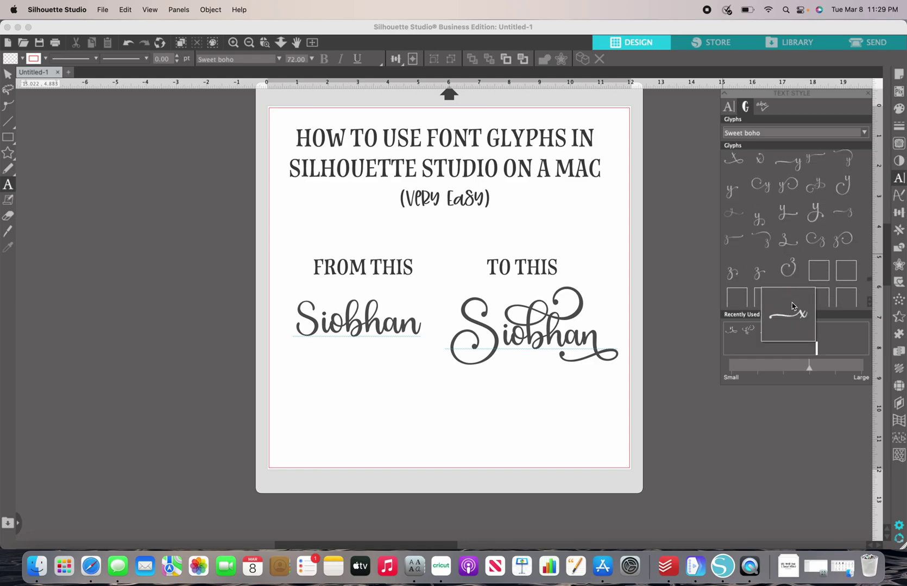
pyautogui.scroll(-2, 792, 306)
pyautogui.scroll(-3, 792, 306)
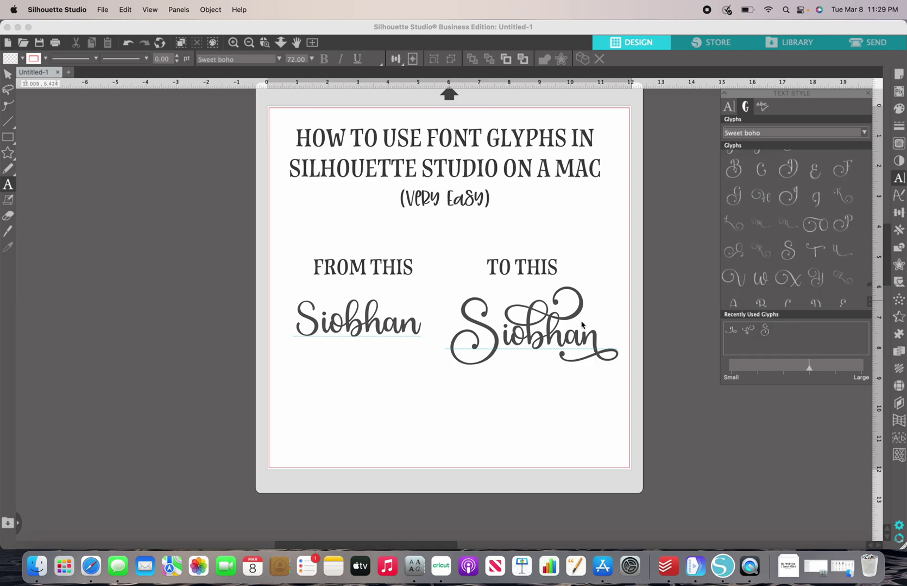
# Replace the capital S of the left 'Siobhan' with the Sweet Boho swash S glyph.
pyautogui.doubleClick(317, 331)
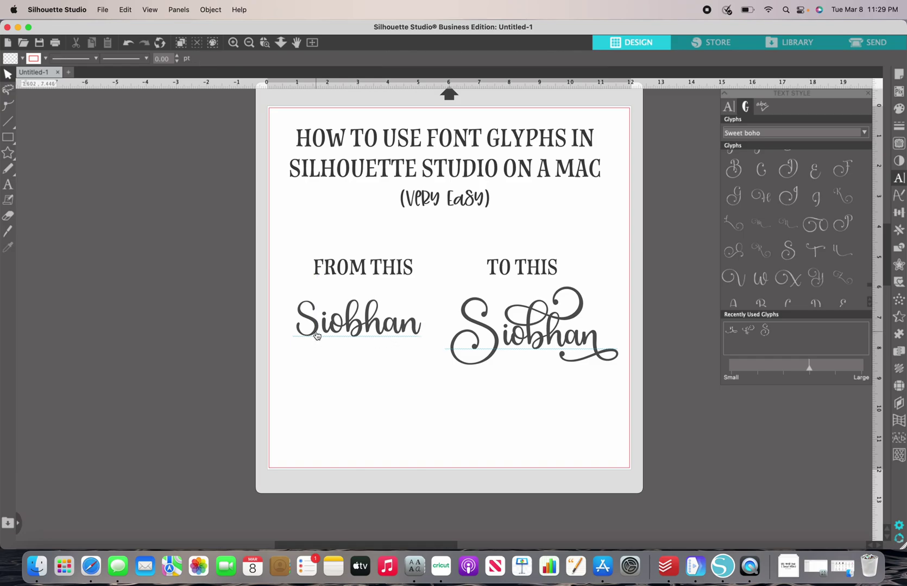
pyautogui.click(316, 335)
pyautogui.doubleClick(316, 335)
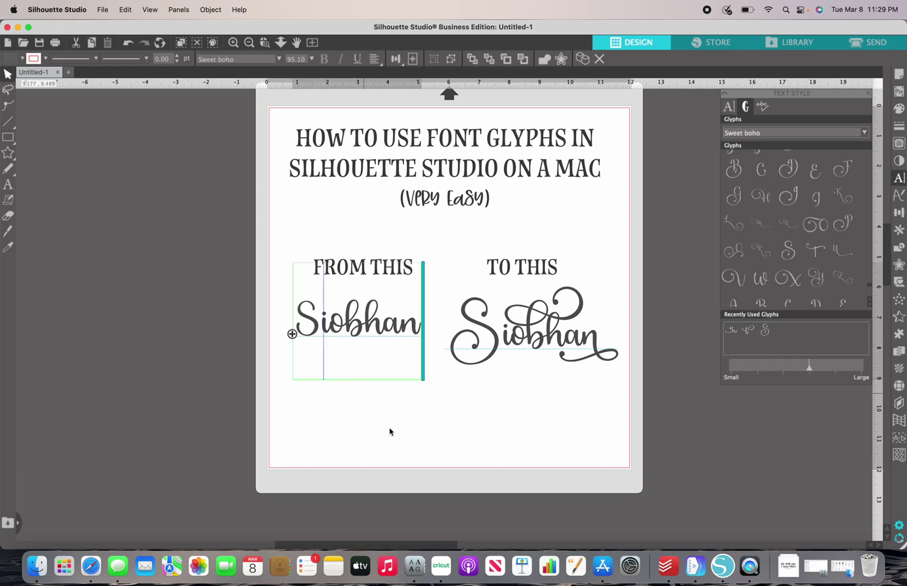
pyautogui.press('Delete')
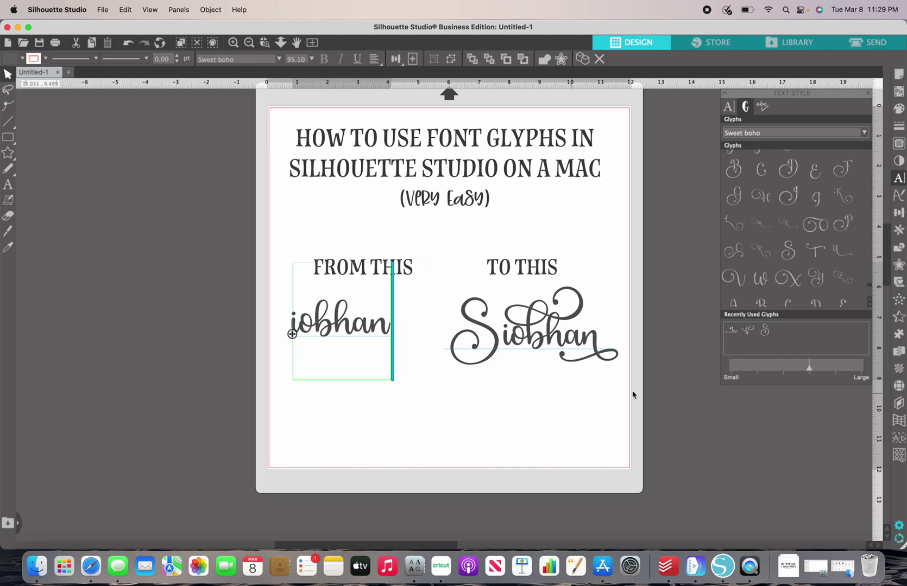
pyautogui.click(789, 258)
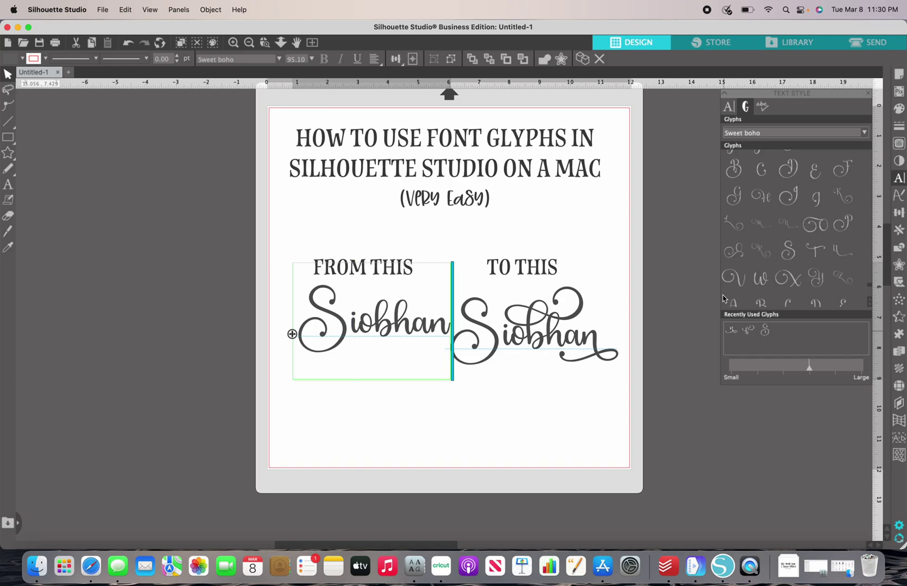
pyautogui.moveTo(723, 298)
pyautogui.click(393, 328)
pyautogui.press('BackSpace')
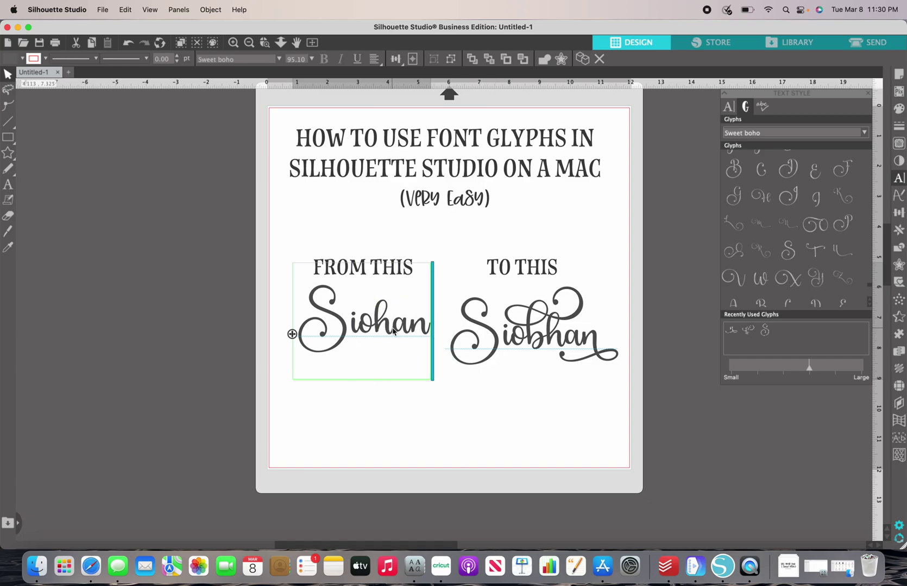
pyautogui.scroll(-3, 775, 248)
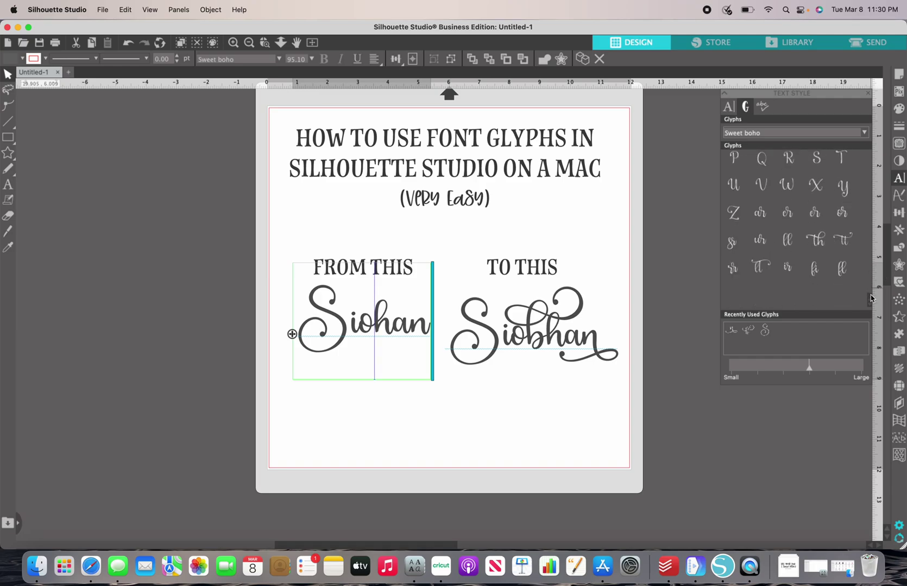
pyautogui.moveTo(870, 295); pyautogui.dragTo(869, 254)
pyautogui.scroll(-5, 869, 254)
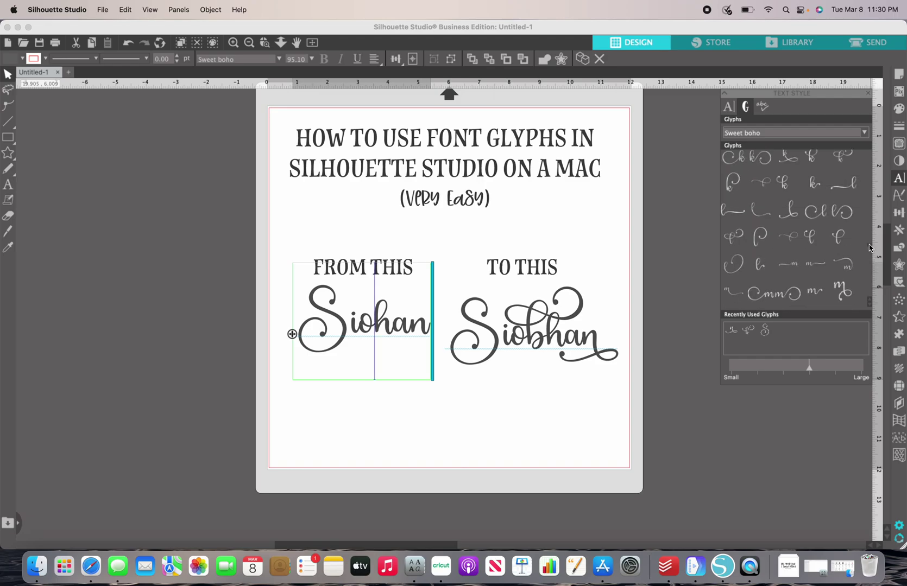
pyautogui.scroll(1, 869, 244)
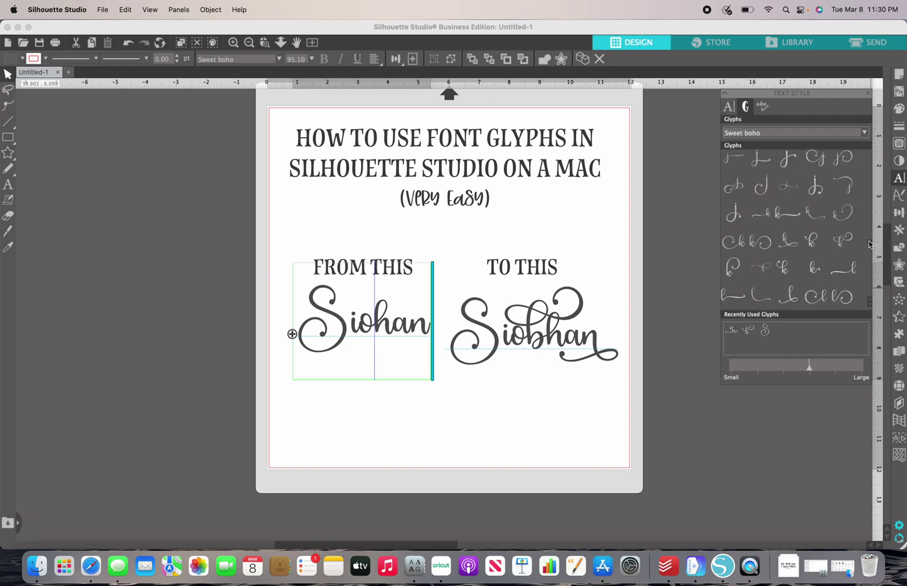
pyautogui.scroll(-3, 869, 244)
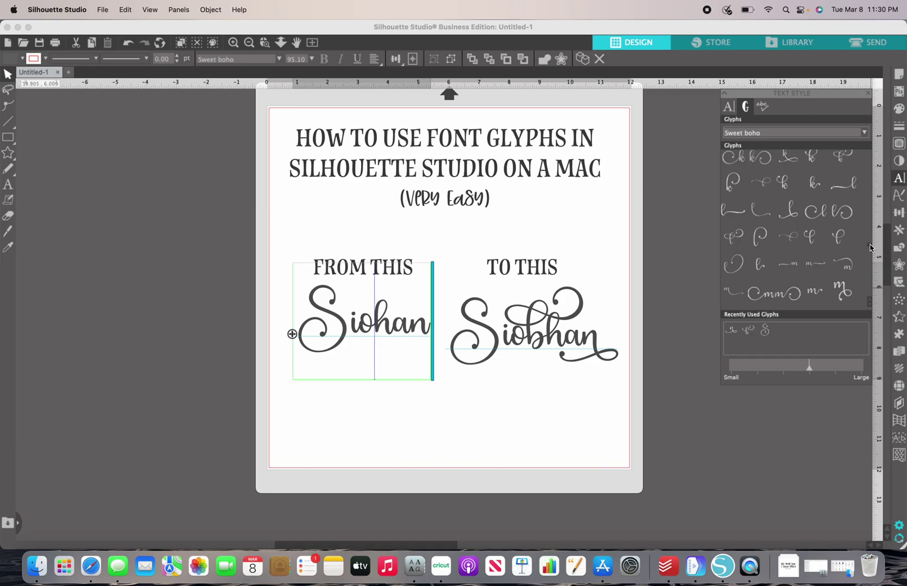
pyautogui.scroll(6, 870, 248)
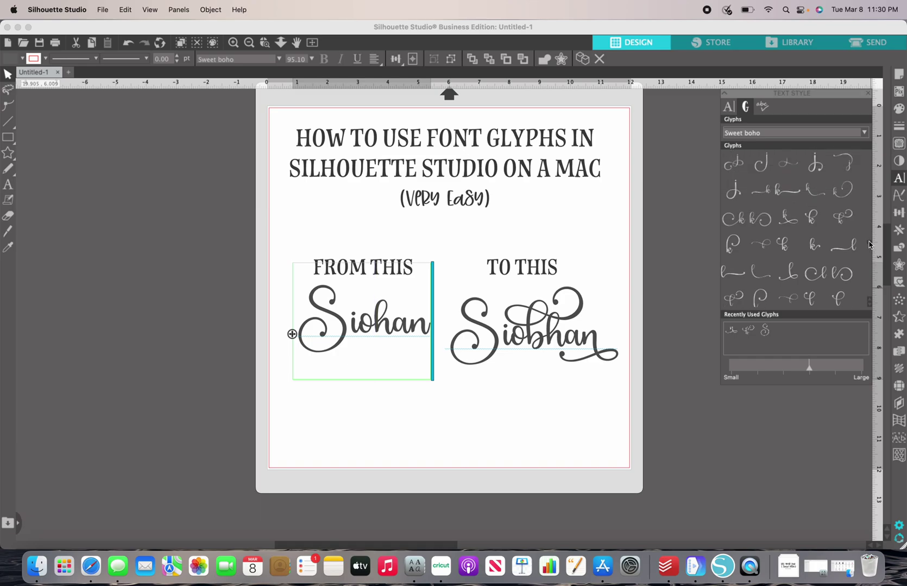
pyautogui.scroll(6, 867, 240)
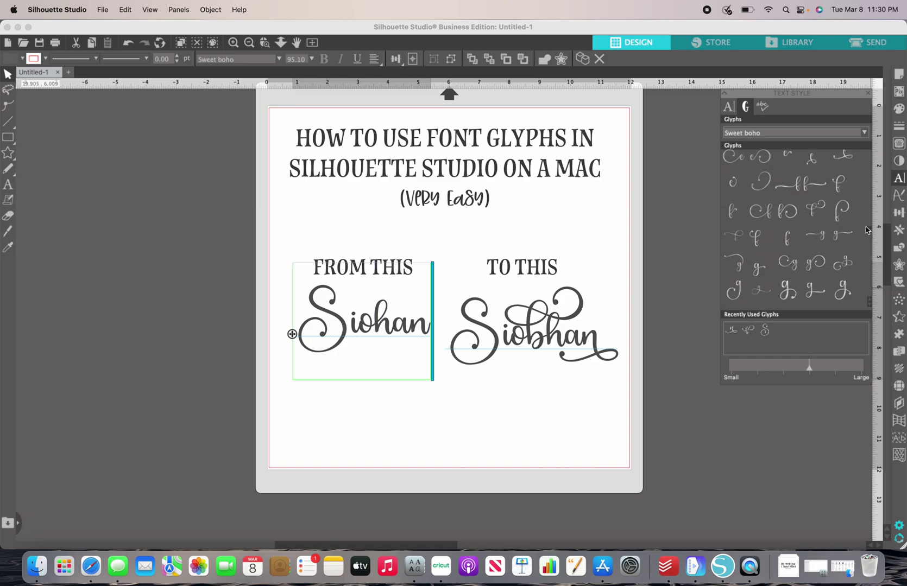
pyautogui.scroll(5, 865, 222)
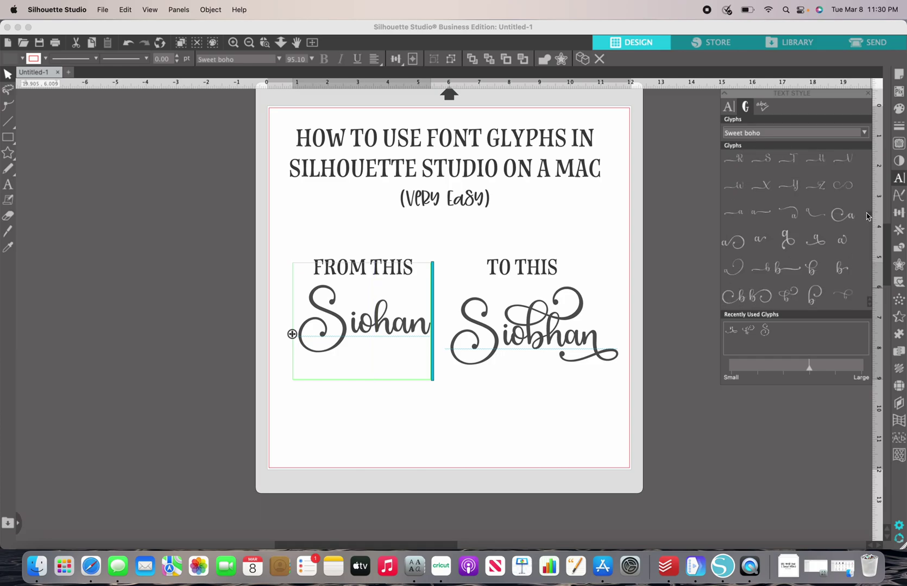
pyautogui.scroll(5, 866, 215)
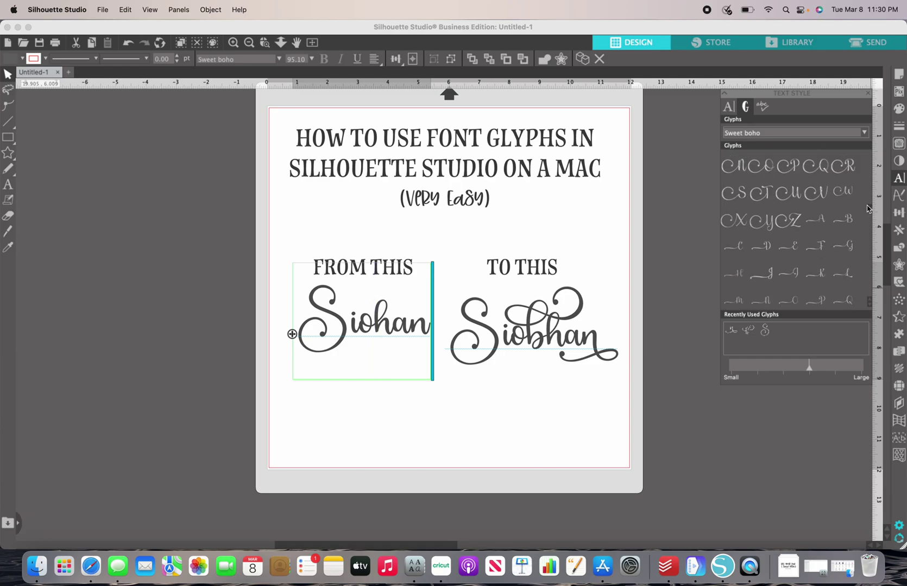
pyautogui.scroll(6, 867, 203)
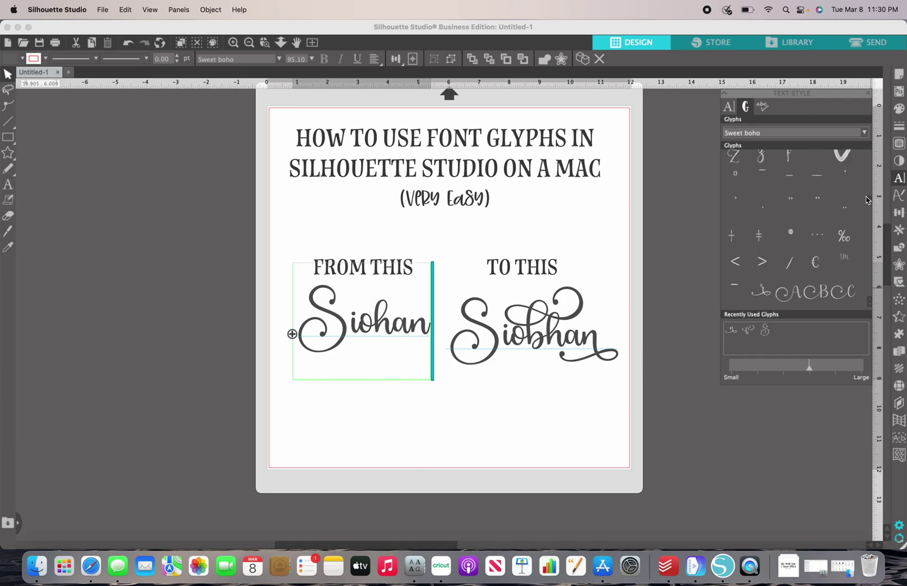
pyautogui.scroll(1, 867, 197)
pyautogui.scroll(1, 867, 197)
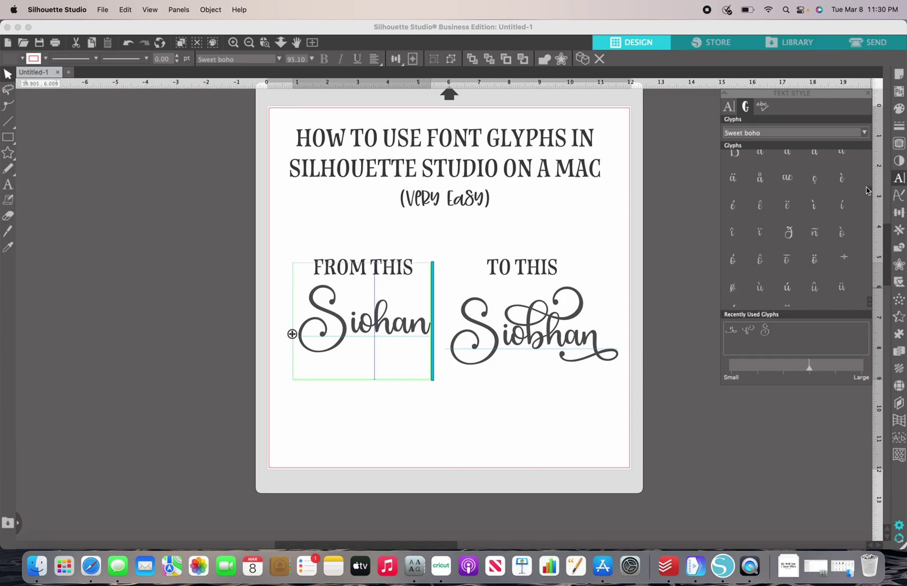
pyautogui.scroll(-4, 867, 197)
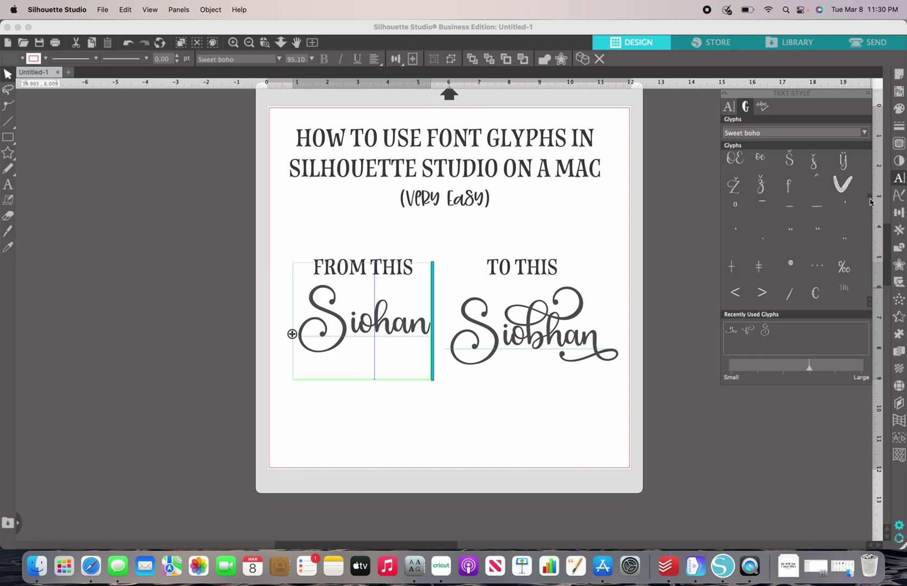
pyautogui.scroll(-2, 869, 199)
pyautogui.scroll(-3, 869, 201)
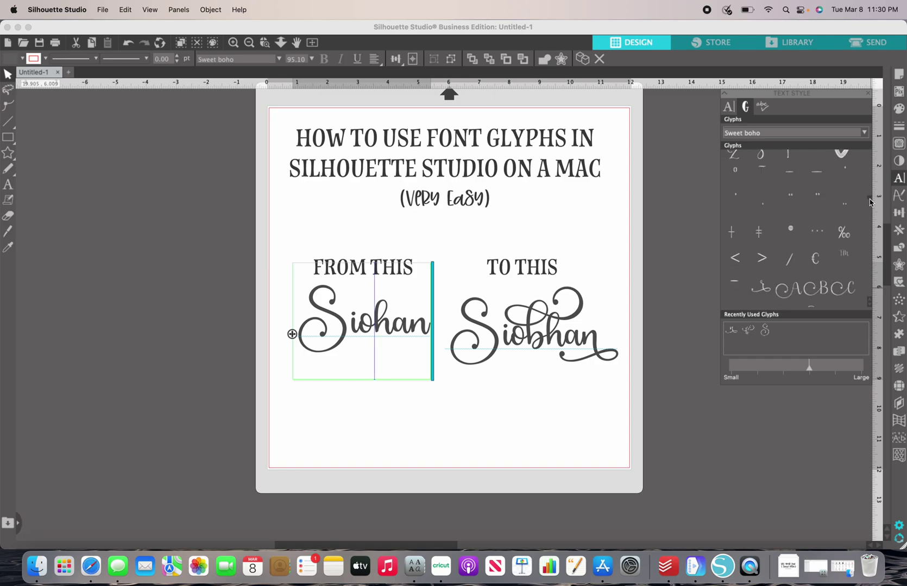
pyautogui.scroll(15, 869, 201)
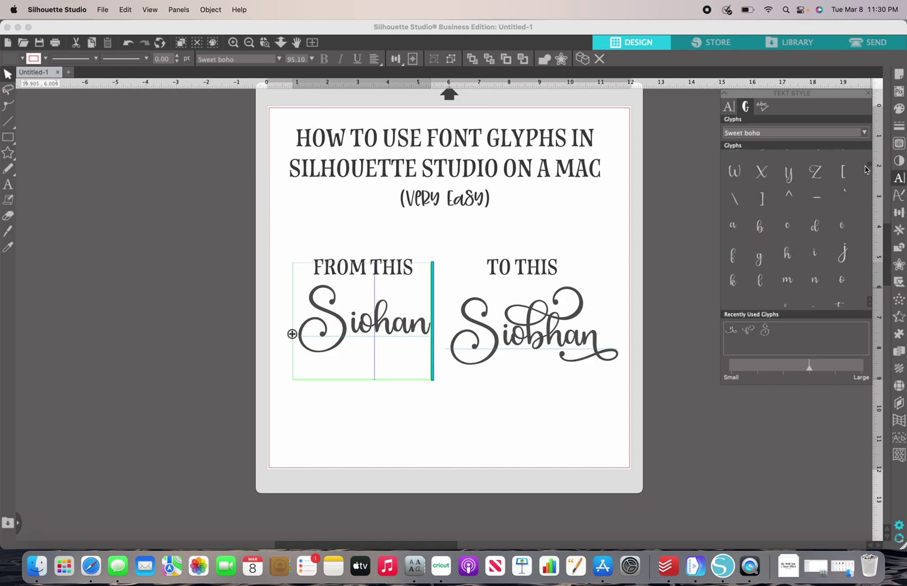
pyautogui.scroll(-10, 867, 196)
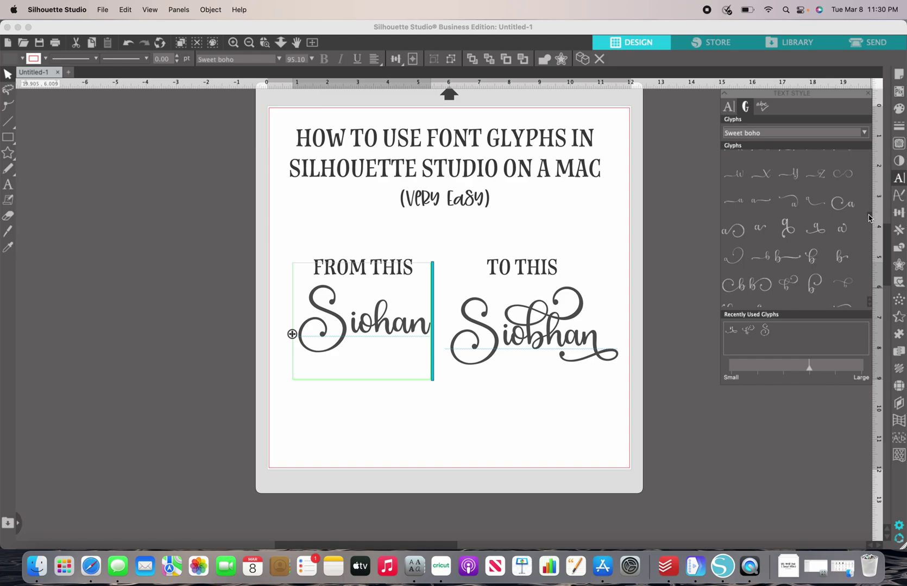
# Insert the swash b between o and h, then delete the word's final n.
pyautogui.click(792, 282)
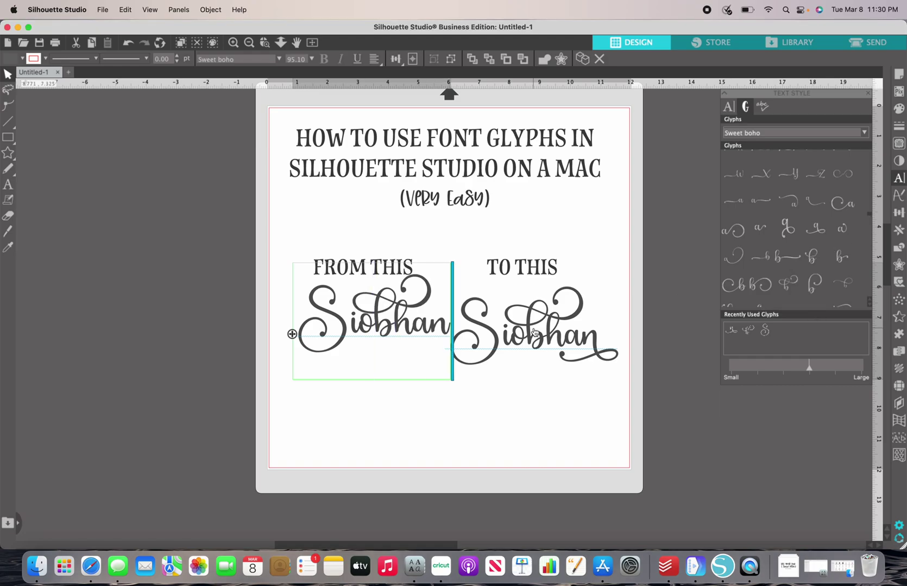
pyautogui.click(450, 330)
pyautogui.doubleClick(450, 331)
pyautogui.press('BackSpace')
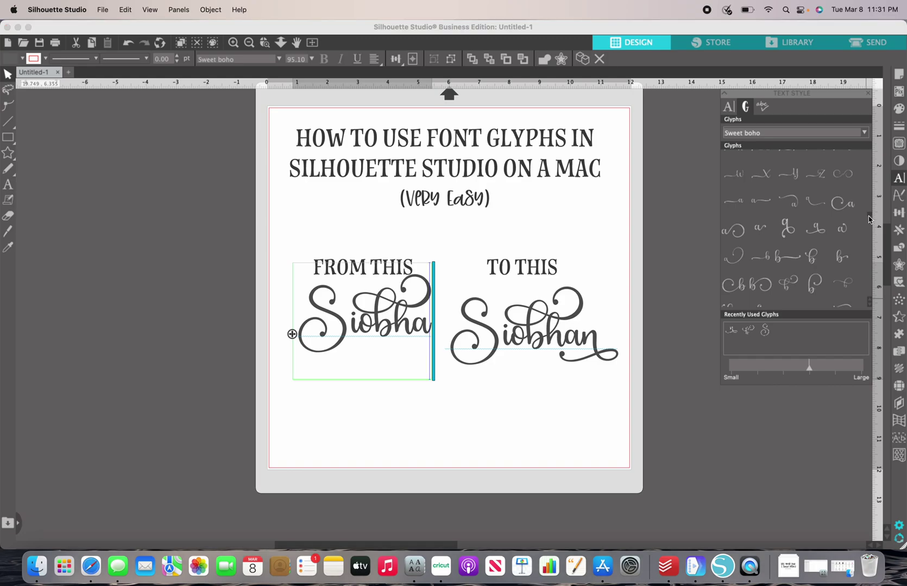
# Scroll the glyph grid to the swash n and add it to the word's end.
pyautogui.scroll(-5, 869, 220)
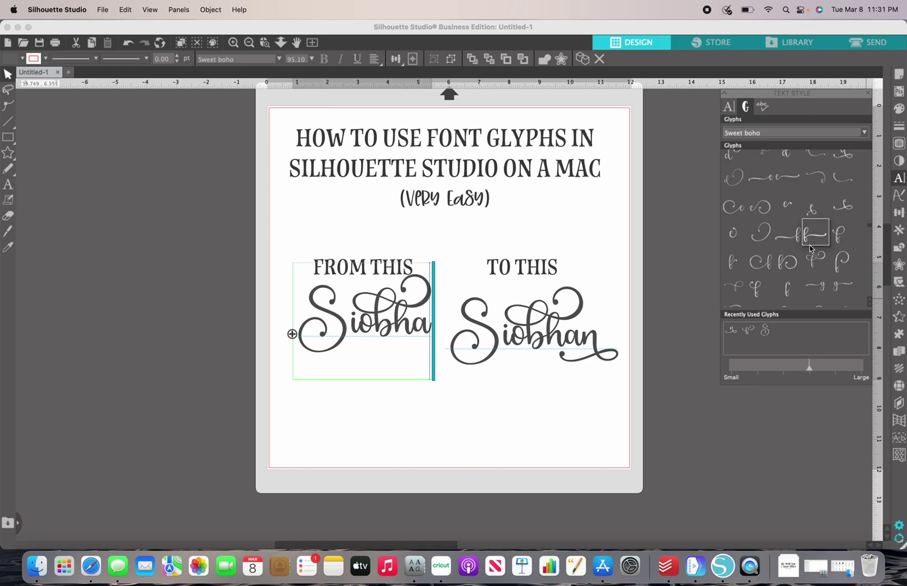
pyautogui.moveTo(811, 248)
pyautogui.scroll(-5, 868, 233)
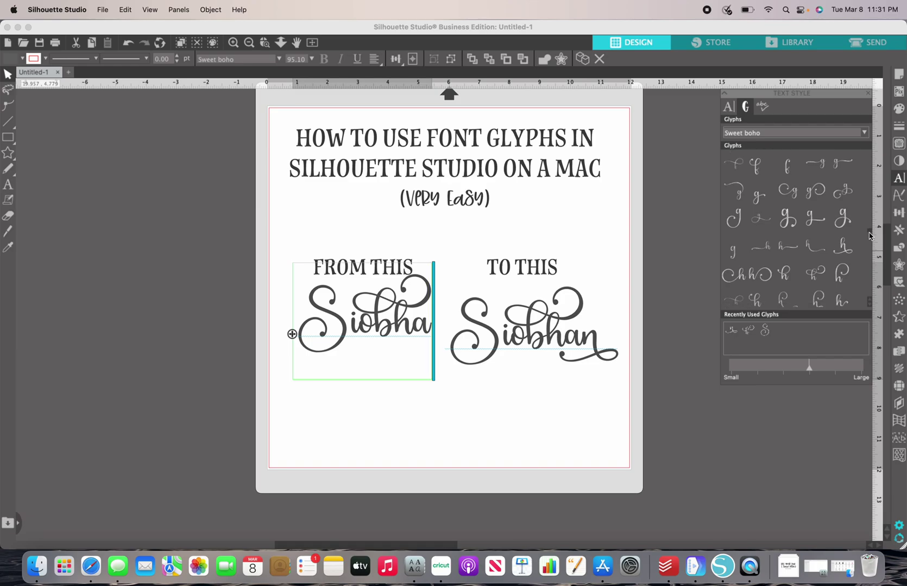
pyautogui.scroll(-6, 869, 239)
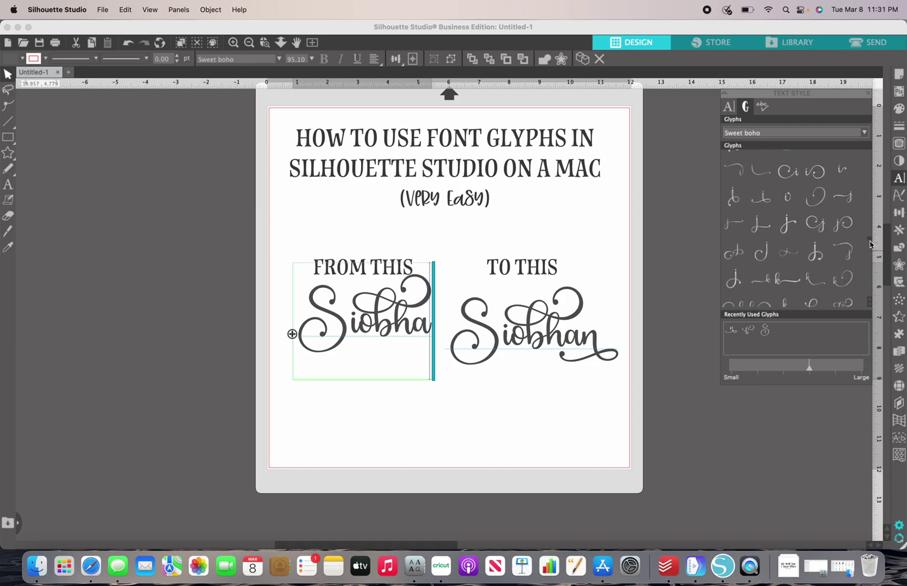
pyautogui.scroll(-6, 868, 250)
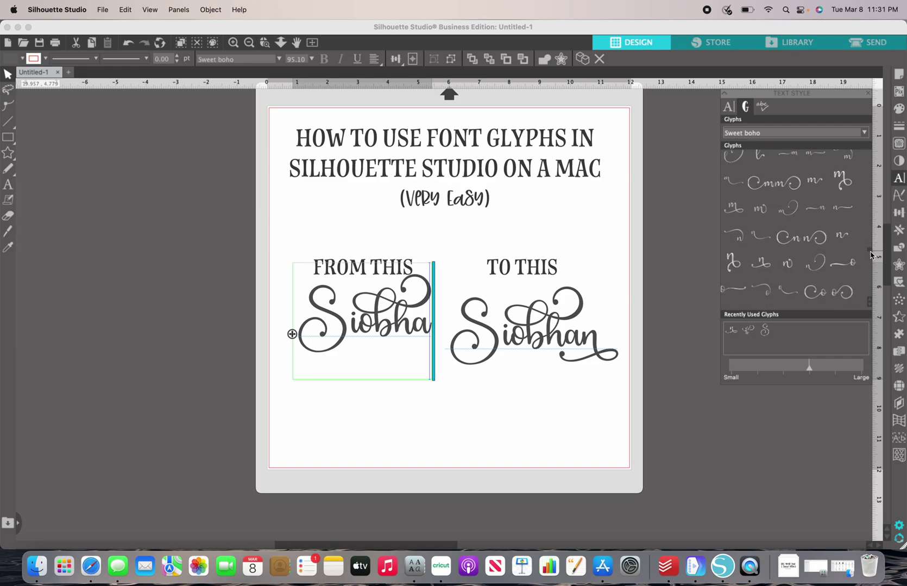
pyautogui.doubleClick(766, 251)
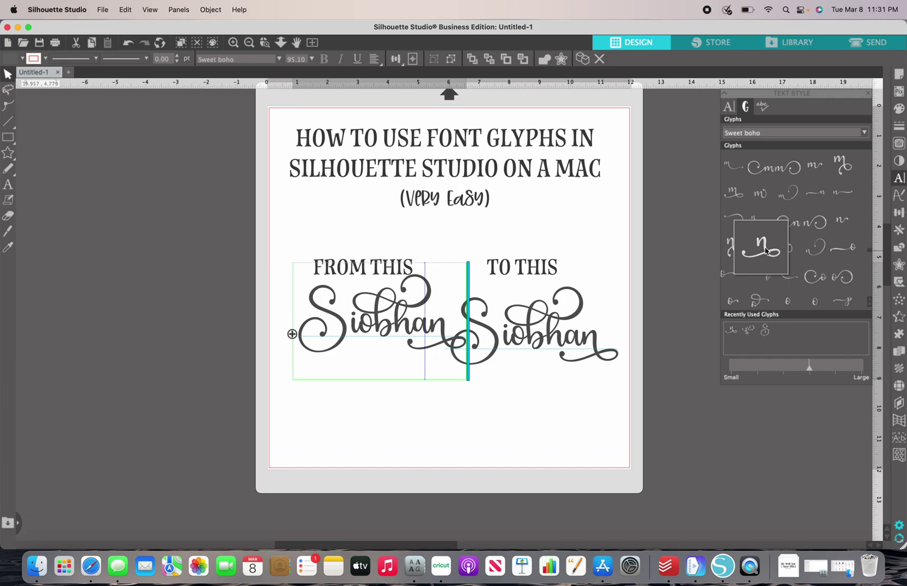
# Retype the left word as plain 'Siobhan', then start a Spotlight search for 'qu'.
pyautogui.press('BackSpace')
pyautogui.press('BackSpace')
pyautogui.press('BackSpace')
pyautogui.press('BackSpace')
pyautogui.press('BackSpace')
pyautogui.press('BackSpace')
pyautogui.press('BackSpace')
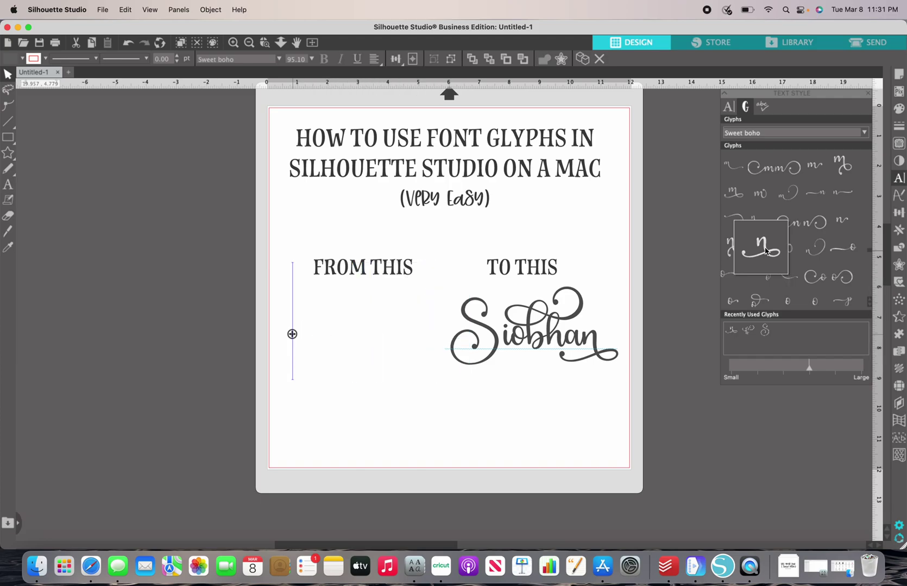
pyautogui.write('S')
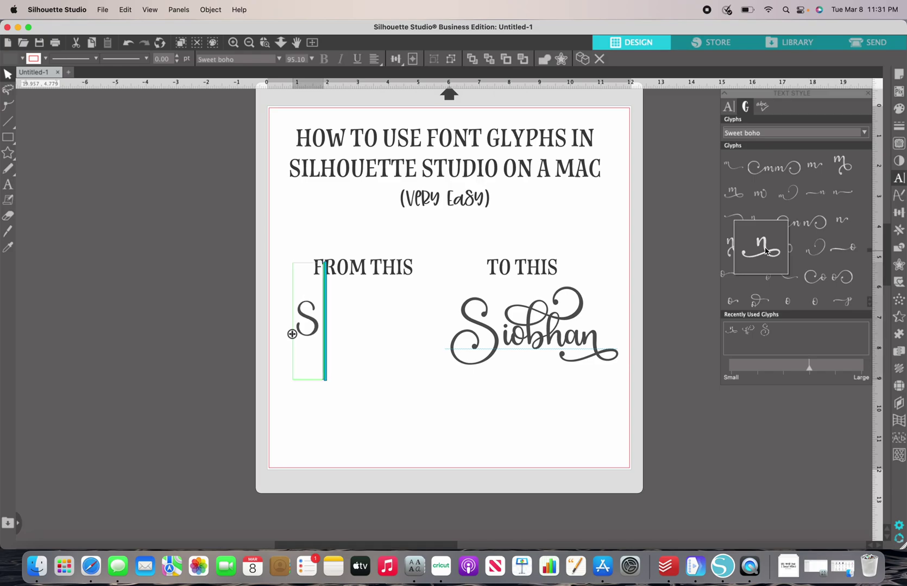
pyautogui.write('iob')
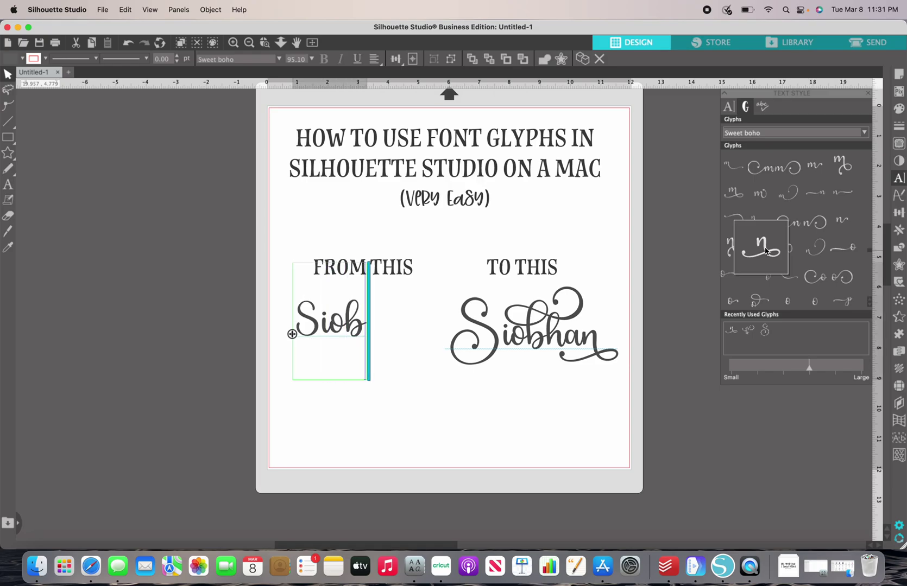
pyautogui.write('han')
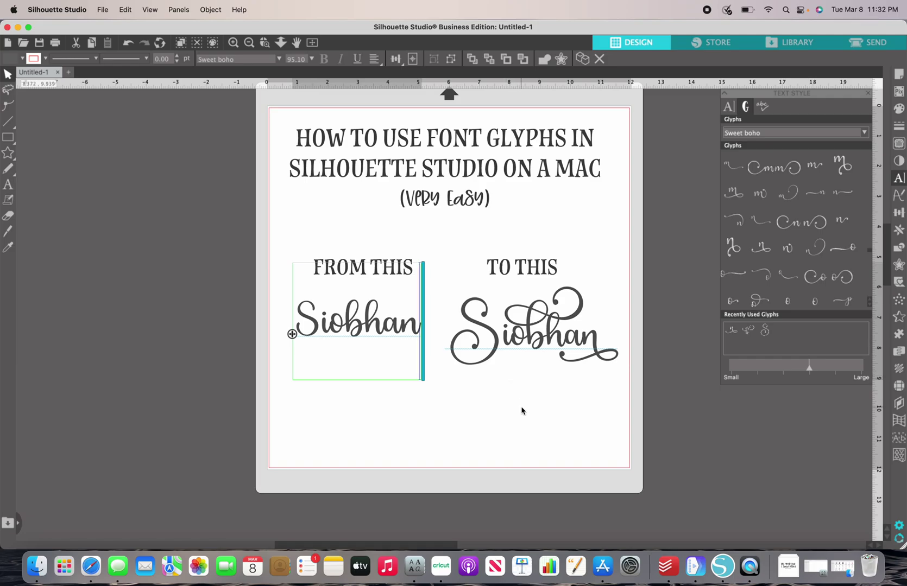
pyautogui.press('super+space')
pyautogui.write('qu')
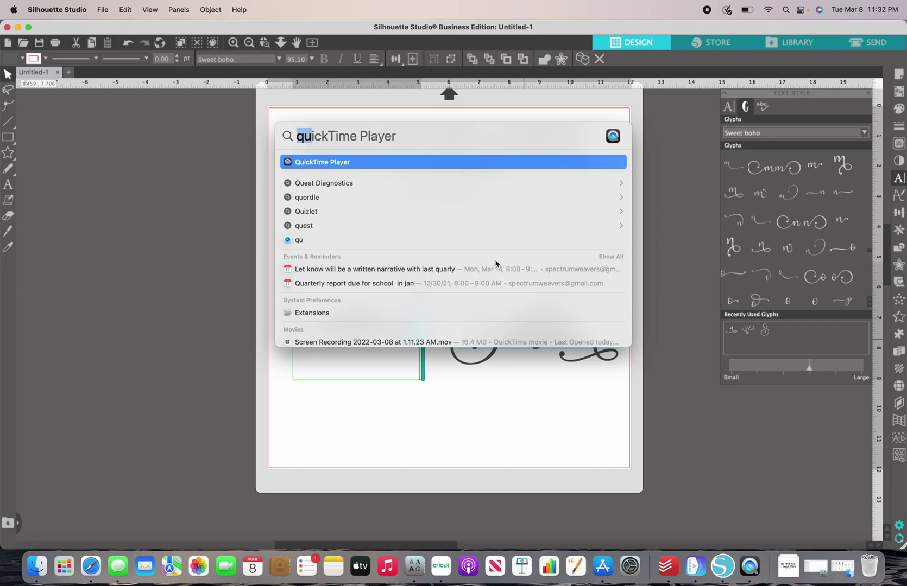
# Replace the Spotlight query with 'font' and launch Font Book.
pyautogui.press('BackSpace')
pyautogui.press('BackSpace')
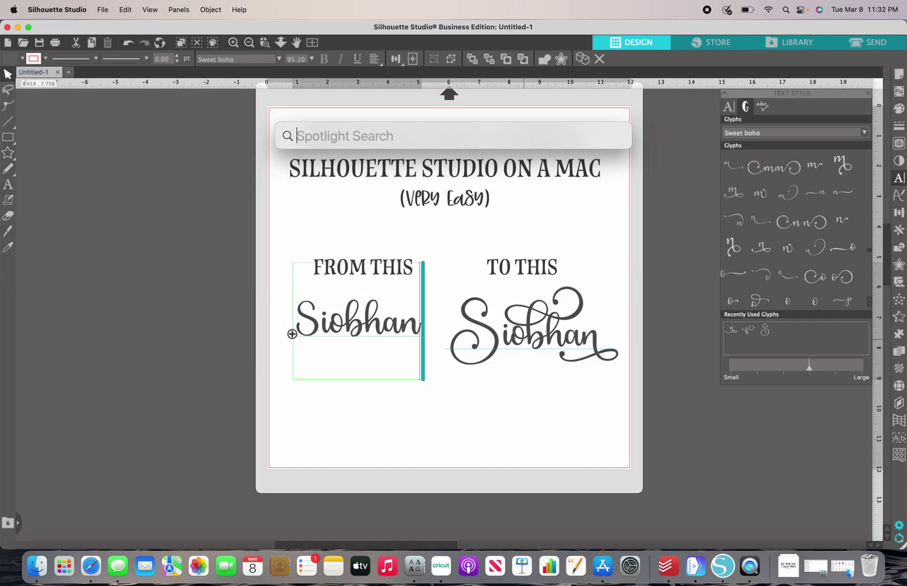
pyautogui.write('font')
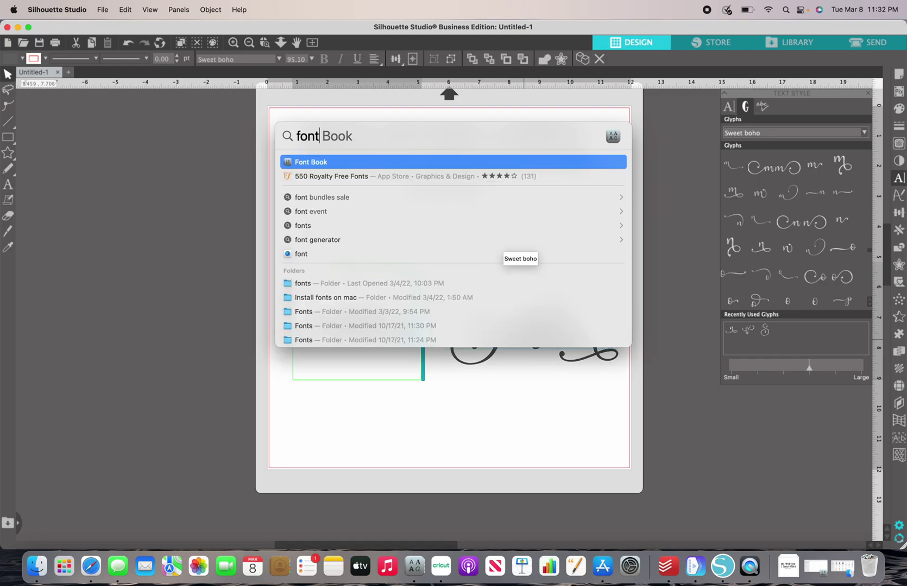
pyautogui.press('Return')
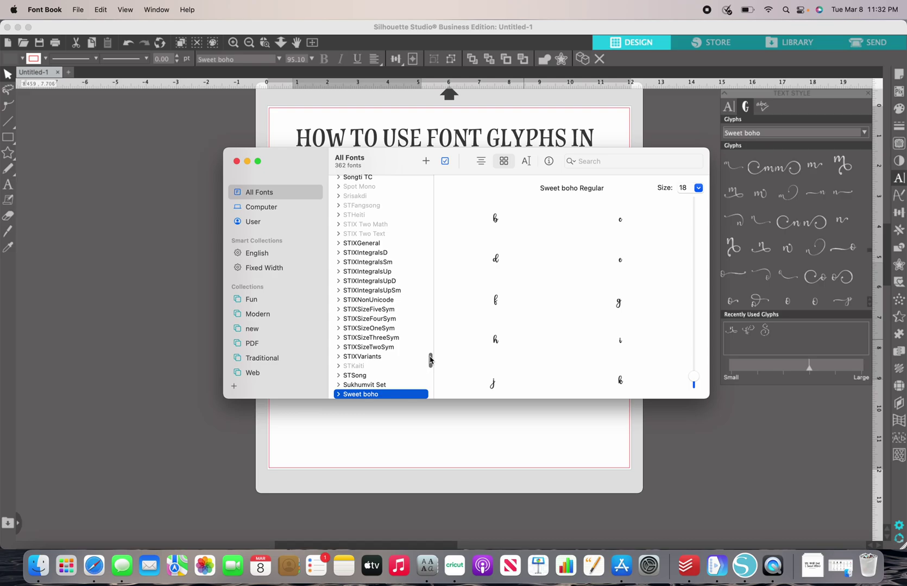
# Enlarge Font Book's Sweet boho previews to size 55 and select the swash S glyph.
pyautogui.moveTo(430, 360); pyautogui.dragTo(430, 364)
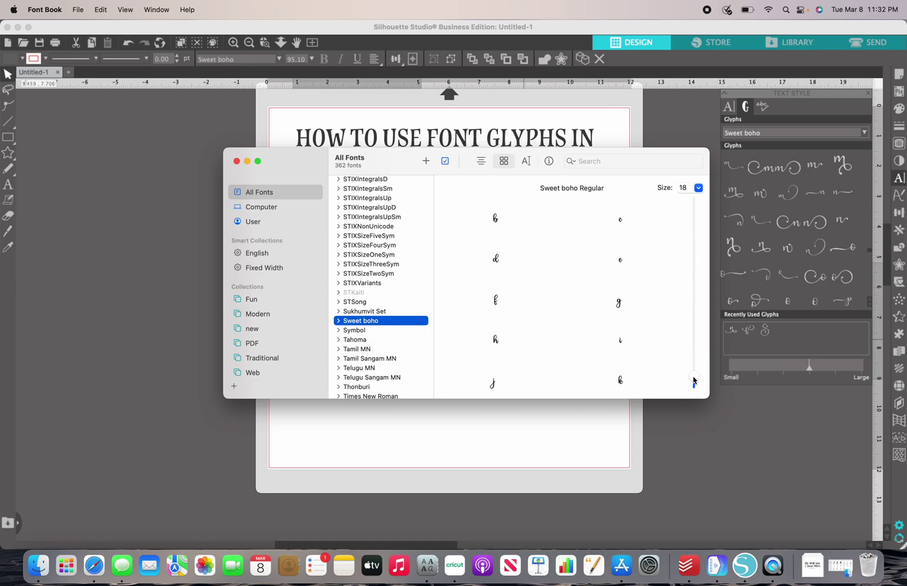
pyautogui.moveTo(693, 376)
pyautogui.mouseDown()
pyautogui.moveTo(692, 334)
pyautogui.moveTo(691, 382)
pyautogui.mouseUp()
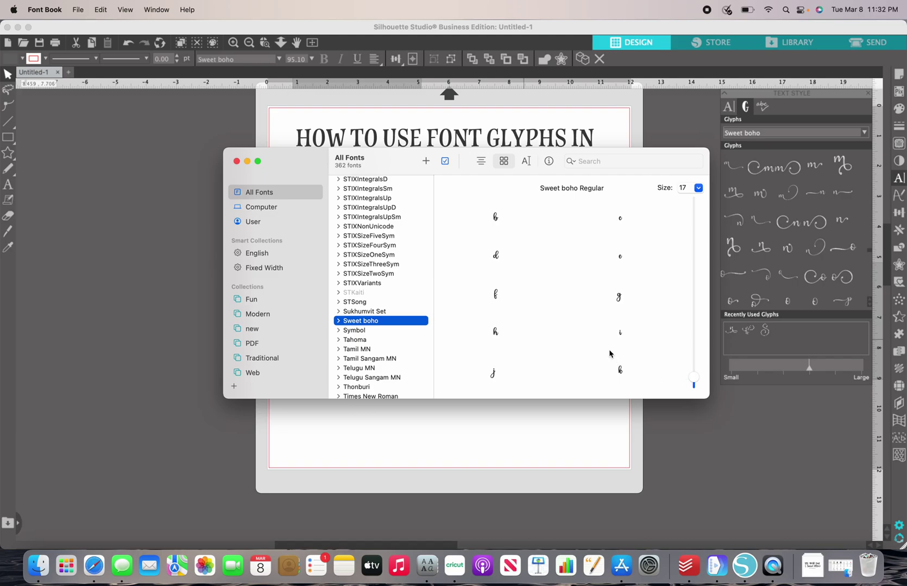
pyautogui.scroll(-10, 609, 351)
pyautogui.scroll(-10, 609, 353)
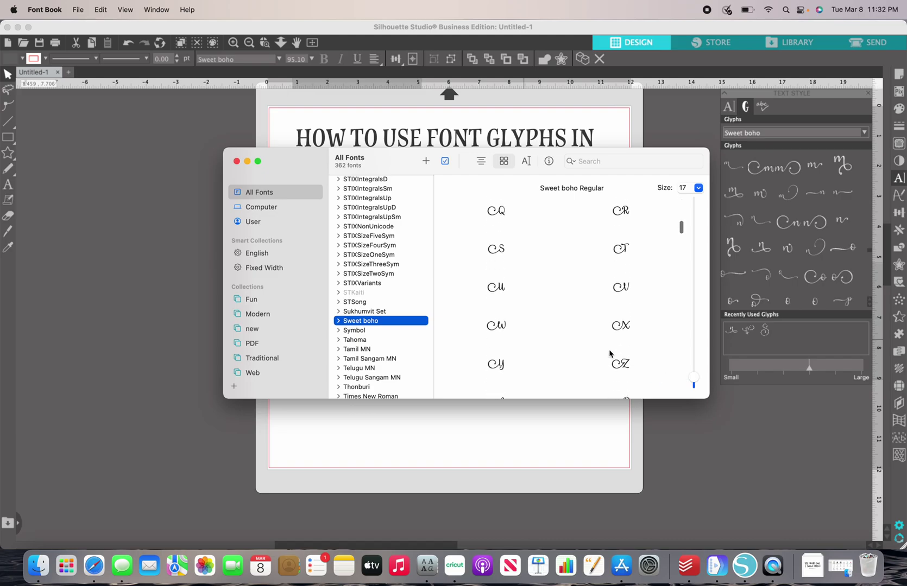
pyautogui.scroll(-5, 609, 354)
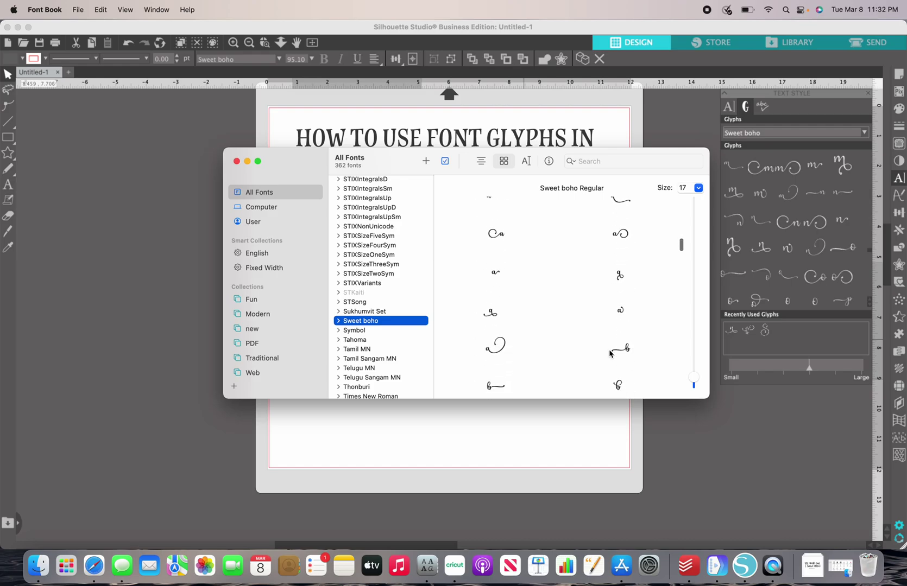
pyautogui.moveTo(680, 251); pyautogui.dragTo(679, 340)
pyautogui.scroll(-2, 680, 341)
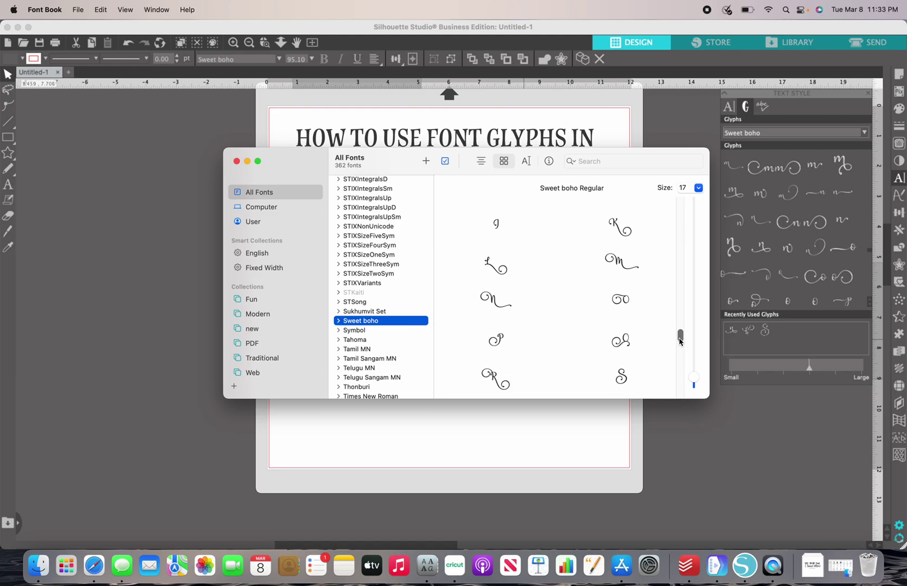
pyautogui.scroll(-2, 680, 341)
pyautogui.click(621, 344)
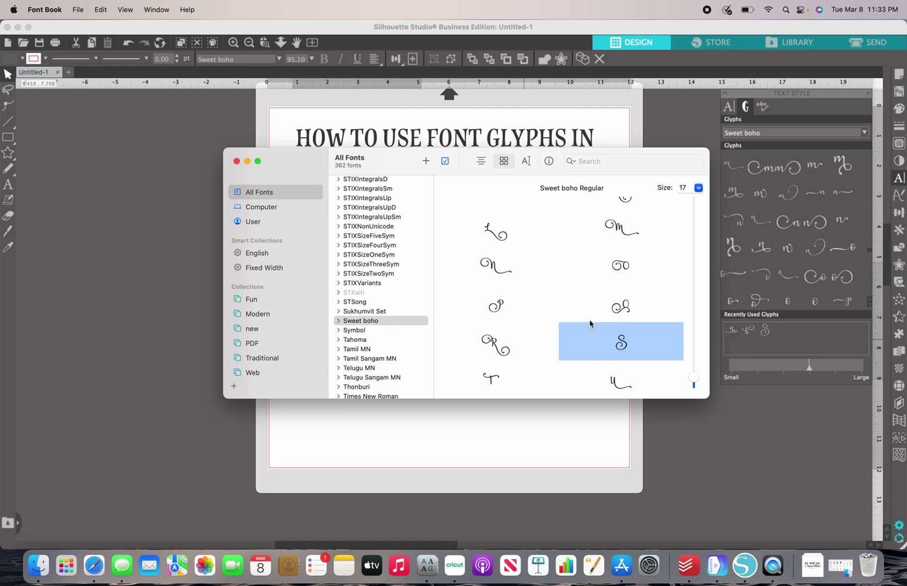
# Replace the left Siobhan's plain S with the swash S pasted from Font Book.
pyautogui.click(359, 431)
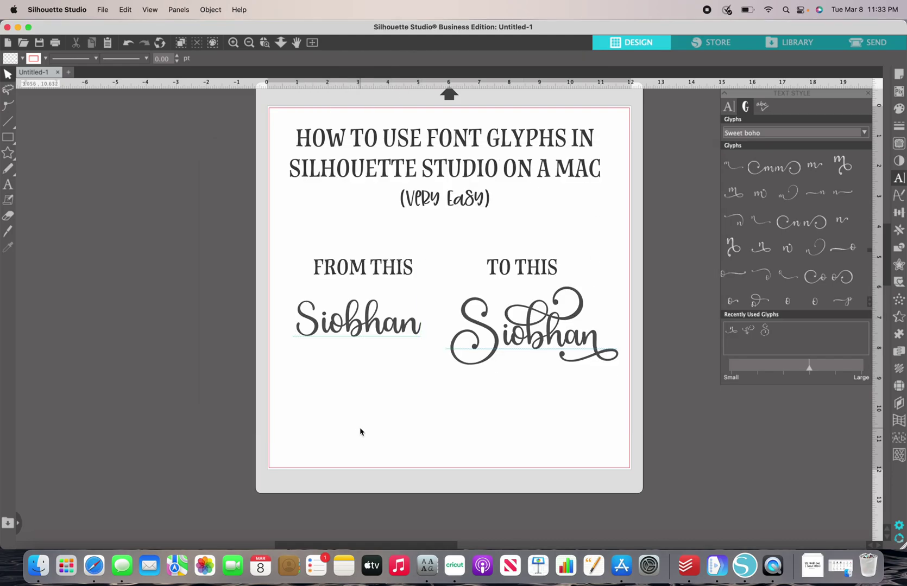
pyautogui.click(323, 329)
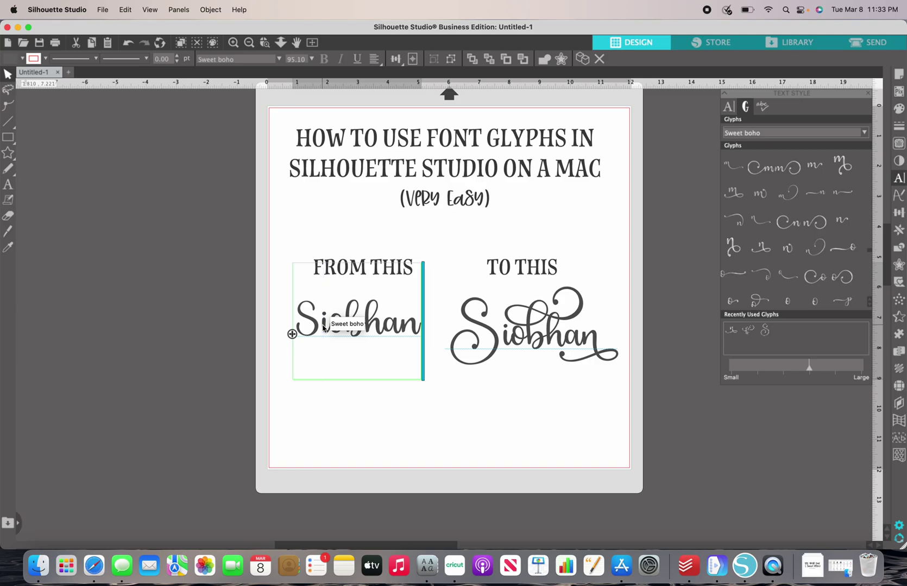
pyautogui.press('BackSpace')
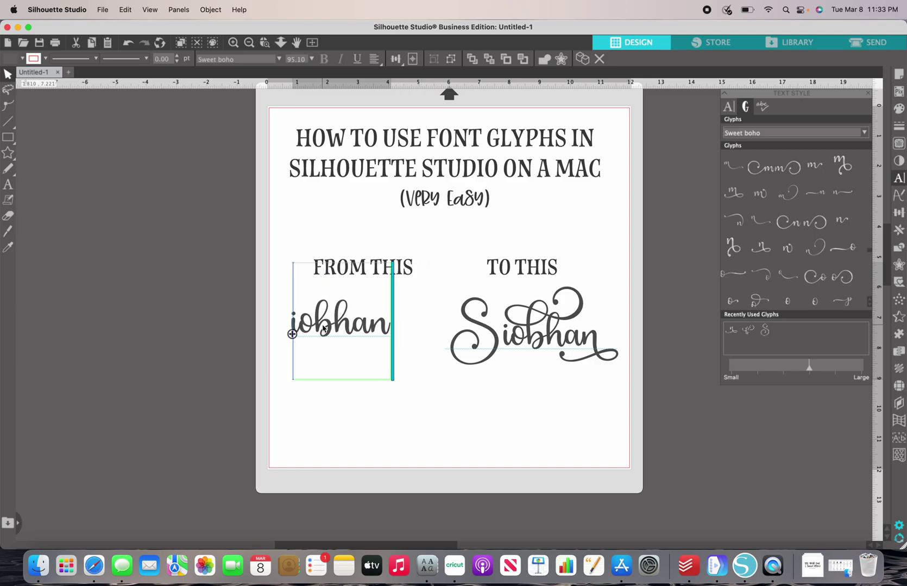
pyautogui.write('S')
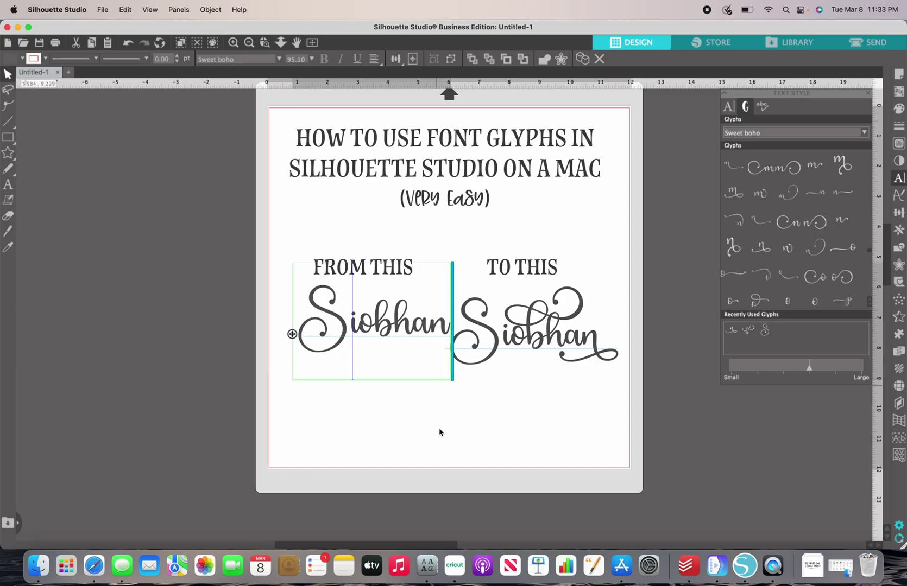
# Shrink Font Book's Sweet boho previews to size 15 and move the window lower over the design.
pyautogui.click(427, 565)
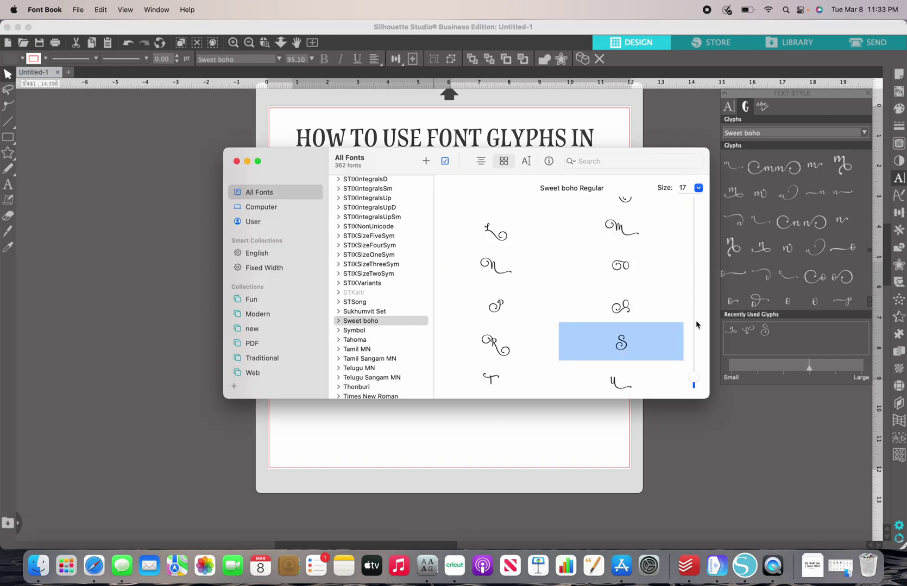
pyautogui.moveTo(693, 383)
pyautogui.mouseDown()
pyautogui.moveTo(694, 315)
pyautogui.moveTo(695, 380)
pyautogui.mouseUp()
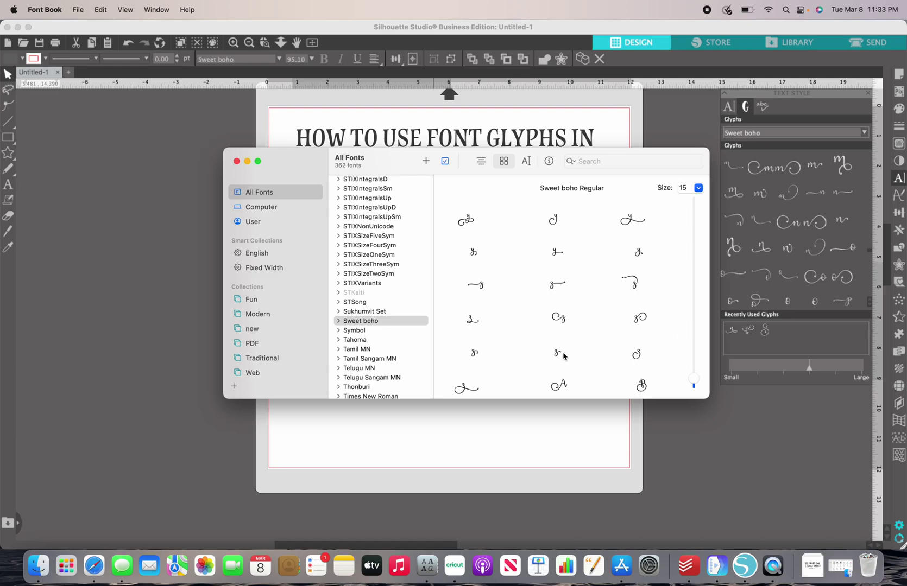
pyautogui.scroll(5, 563, 353)
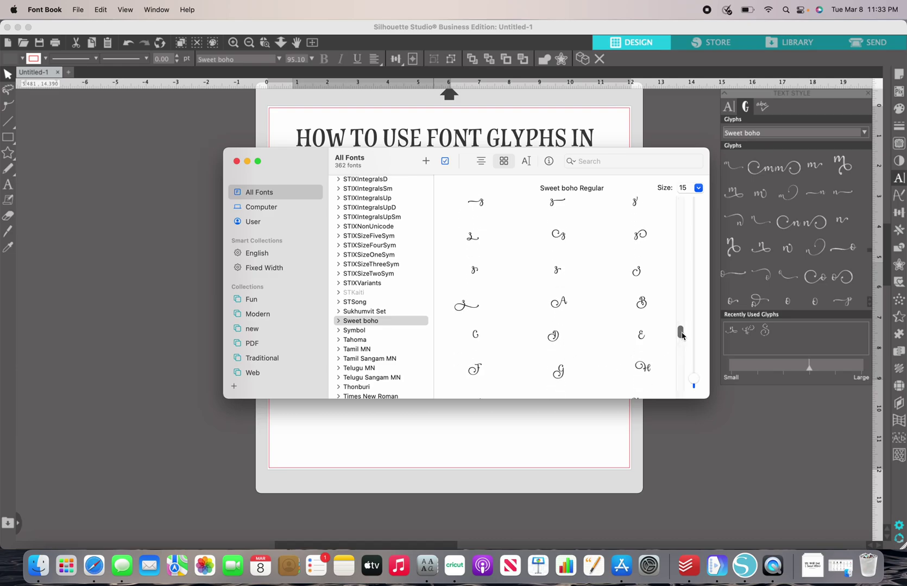
pyautogui.moveTo(681, 326); pyautogui.dragTo(682, 284)
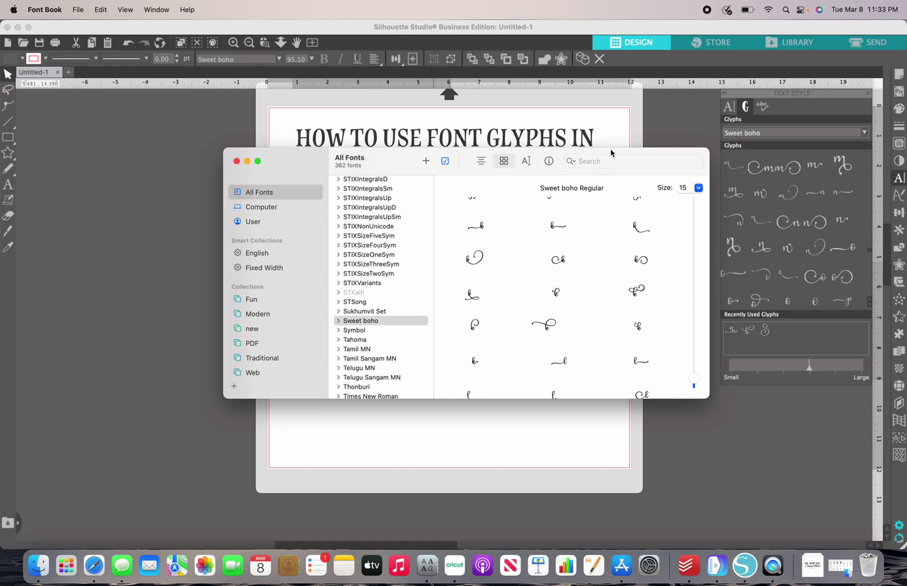
pyautogui.moveTo(611, 151); pyautogui.dragTo(606, 179)
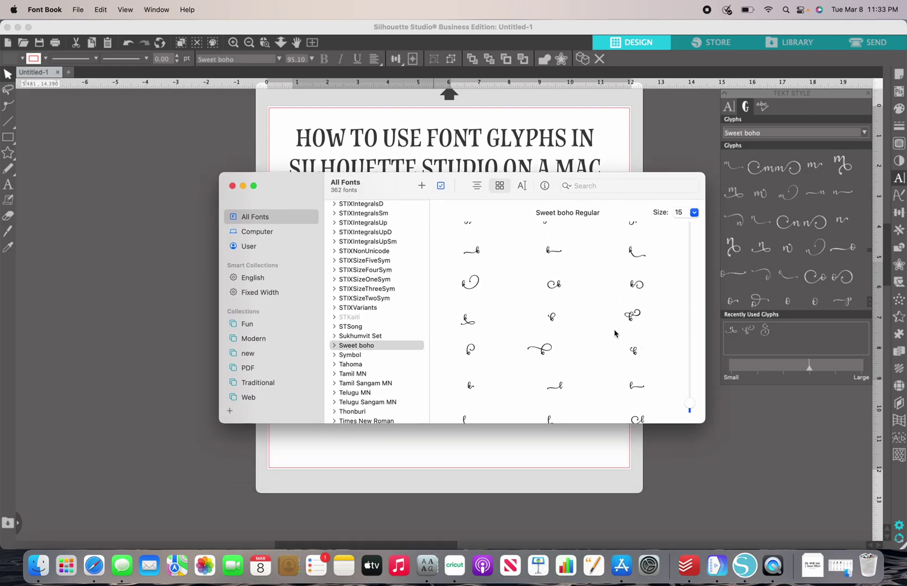
# Select the looped swash b glyph in Font Book and return to Silhouette Studio.
pyautogui.scroll(-3, 601, 334)
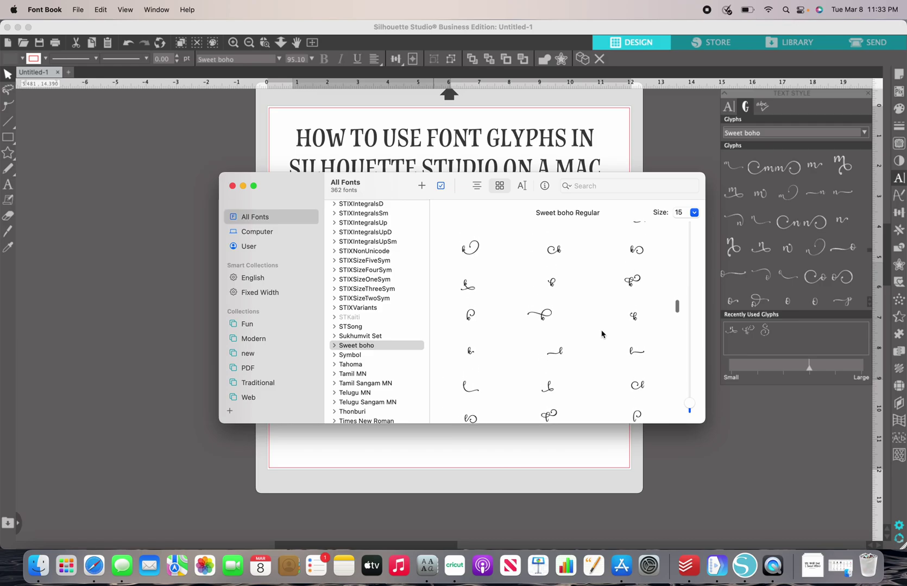
pyautogui.moveTo(674, 313); pyautogui.dragTo(673, 280)
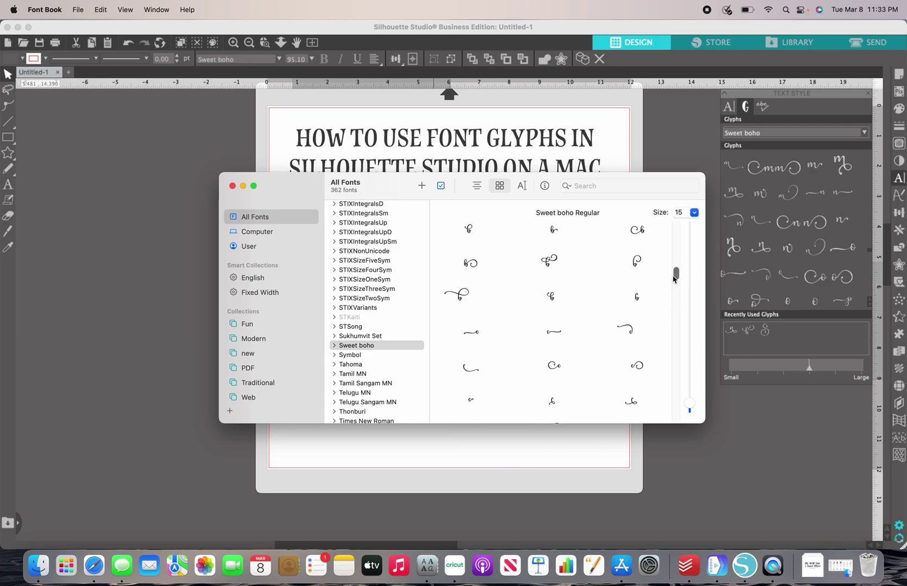
pyautogui.click(549, 265)
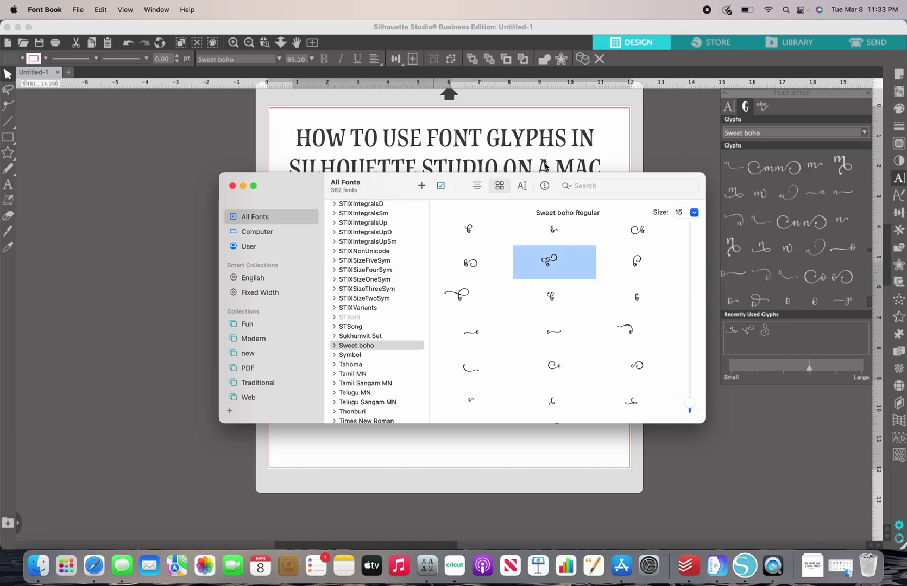
pyautogui.click(174, 246)
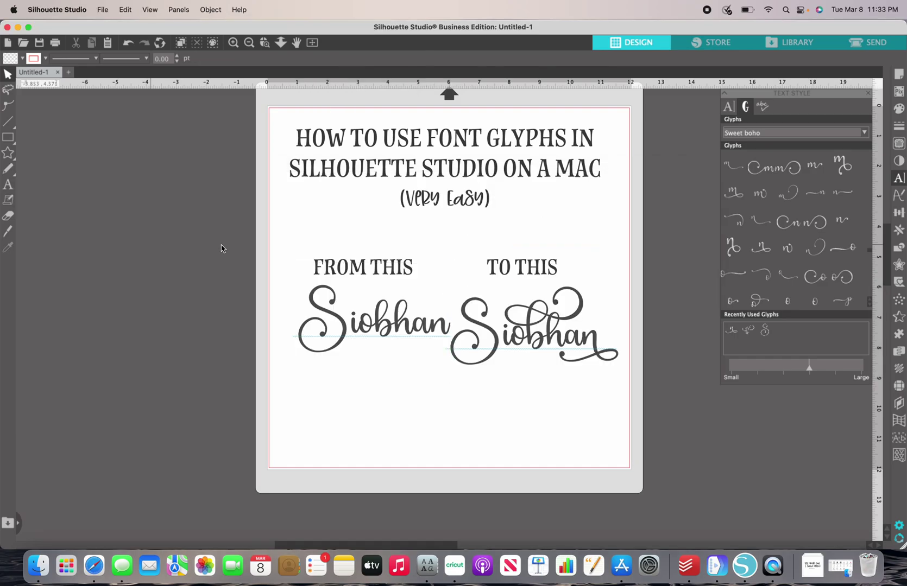
# Replace the plain b in the left Siobhan text with the pasted swash b glyph.
pyautogui.click(397, 331)
pyautogui.doubleClick(396, 331)
pyautogui.press('BackSpace')
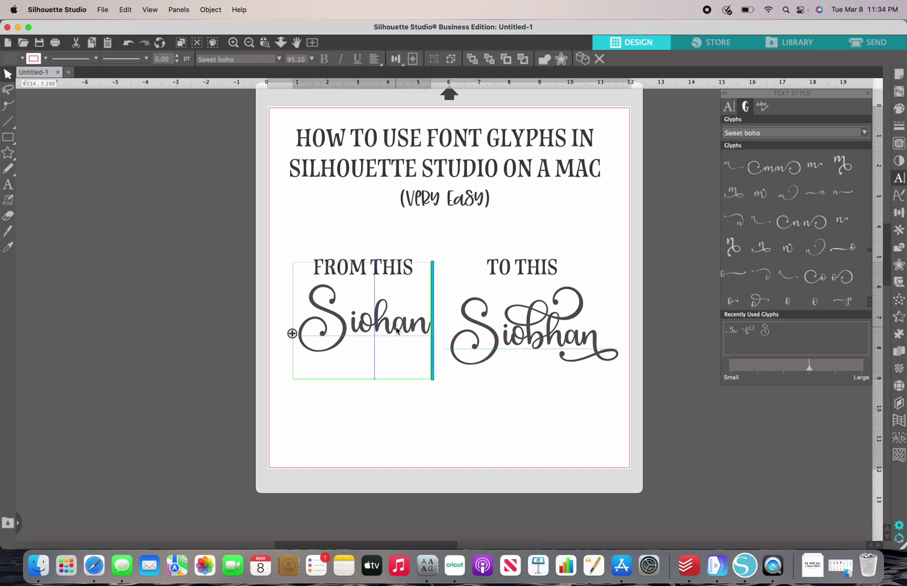
pyautogui.write('b')
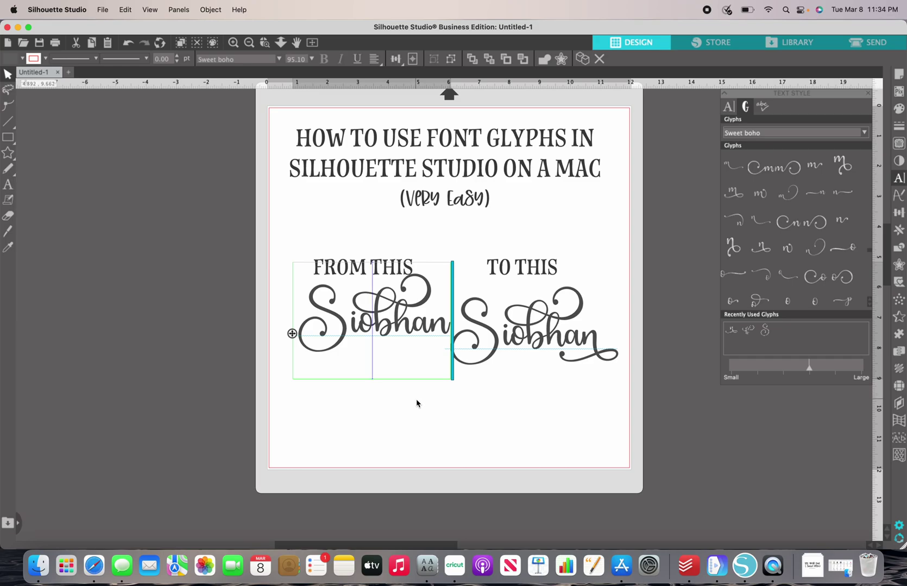
# Delete the final n so the word reads Siobha, then return to Font Book's glyphs.
pyautogui.click(442, 332)
pyautogui.press('BackSpace')
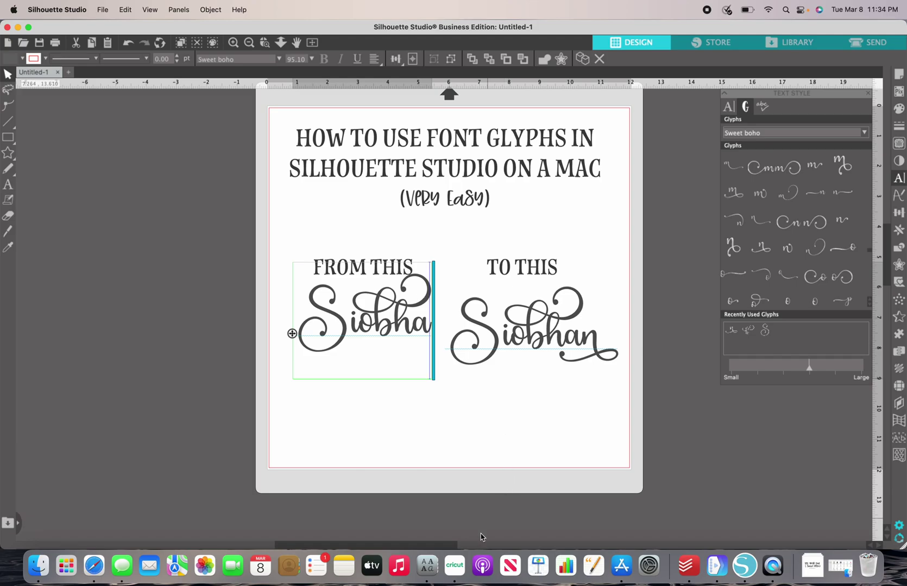
pyautogui.click(428, 551)
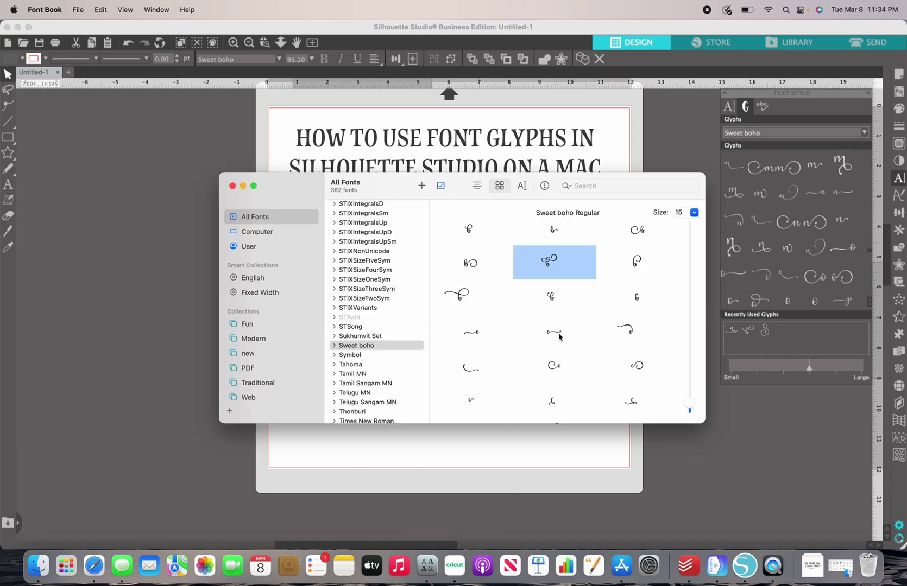
pyautogui.scroll(-5, 578, 328)
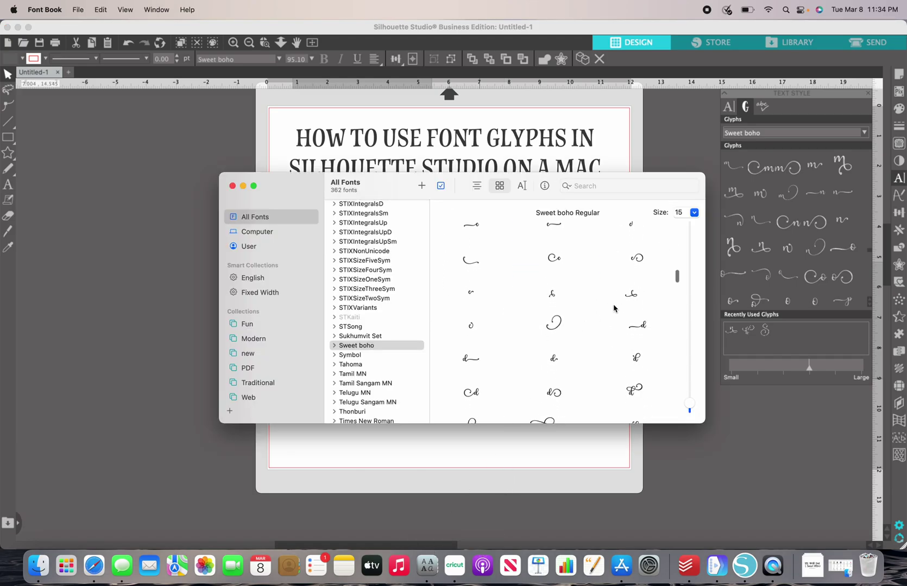